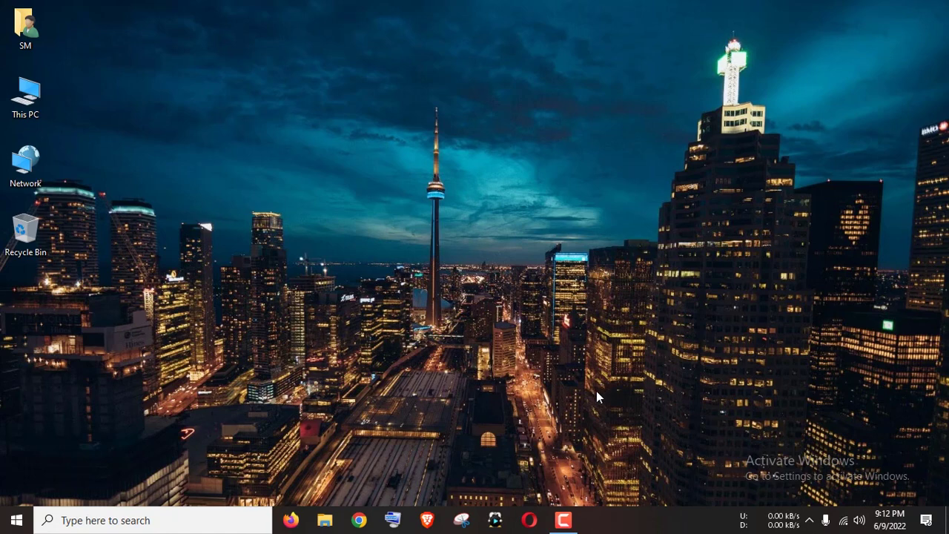
- Launch AutoCAD 2017 - English from its folder in the Windows Start menu
click(102, 520)
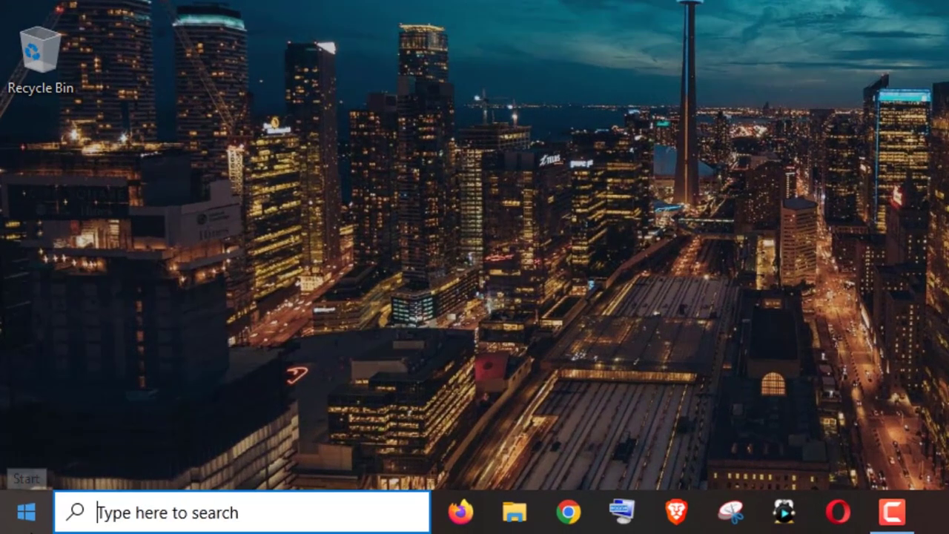
click(26, 511)
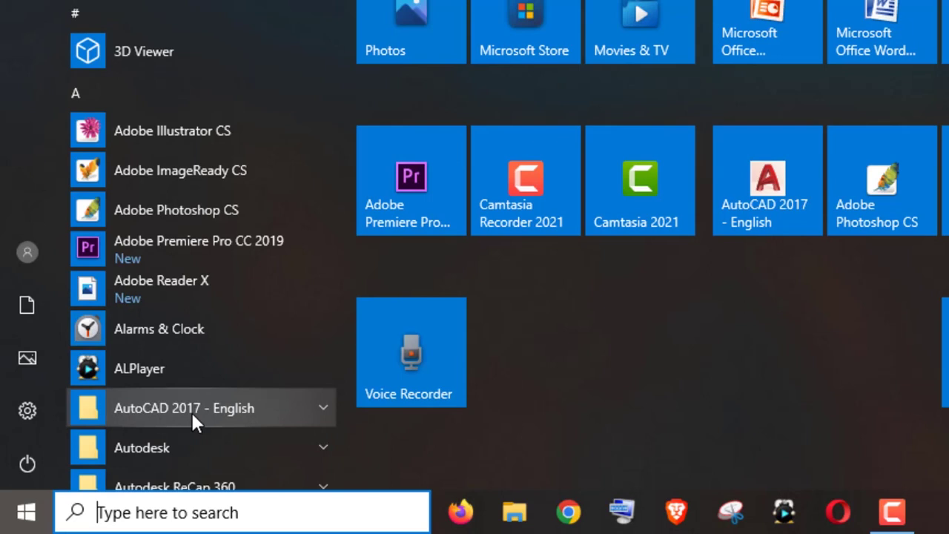
click(265, 408)
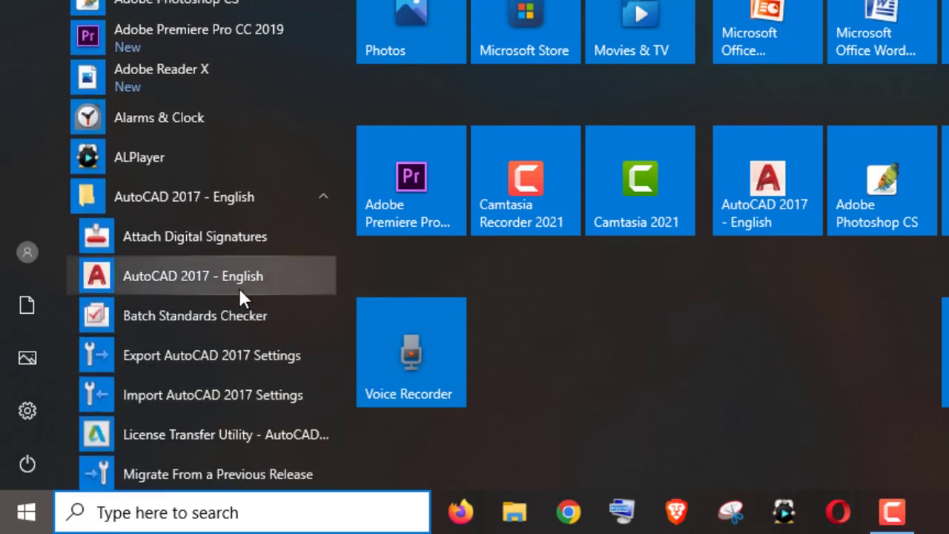
click(238, 286)
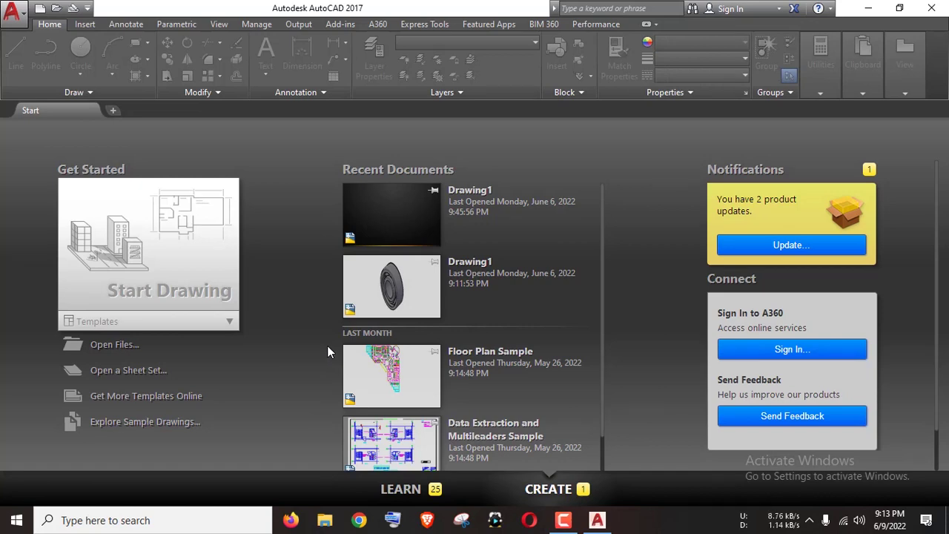
- Create a new blank drawing, Drawing1.dwg, using Start Drawing on the Start tab
click(179, 267)
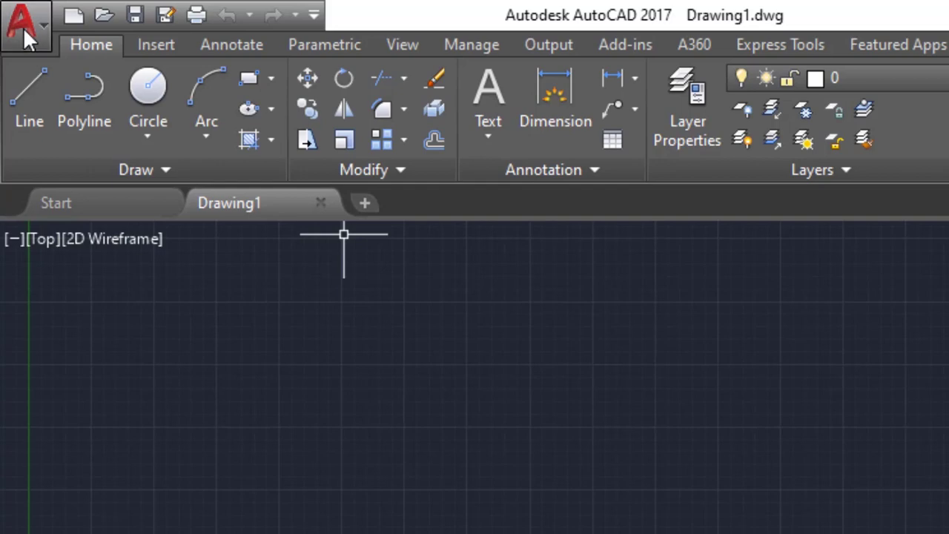
click(23, 27)
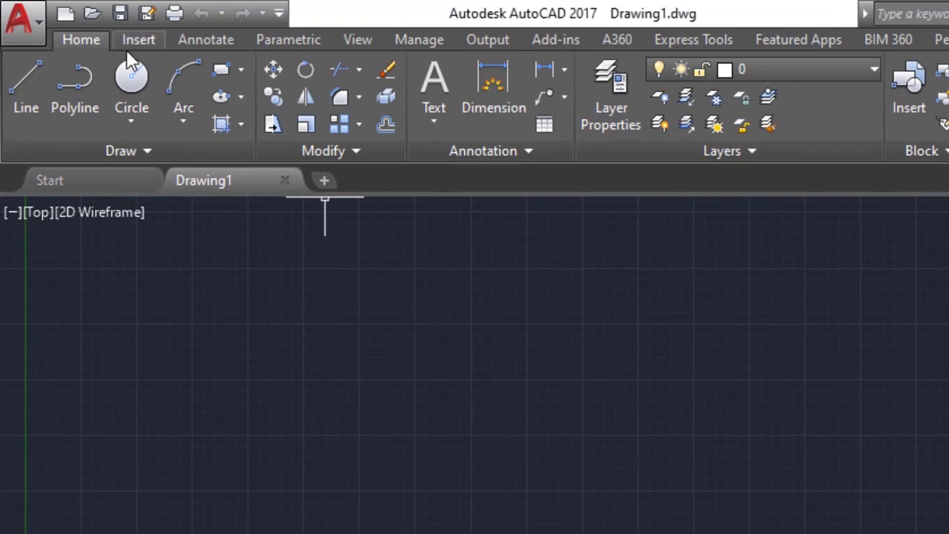
click(206, 40)
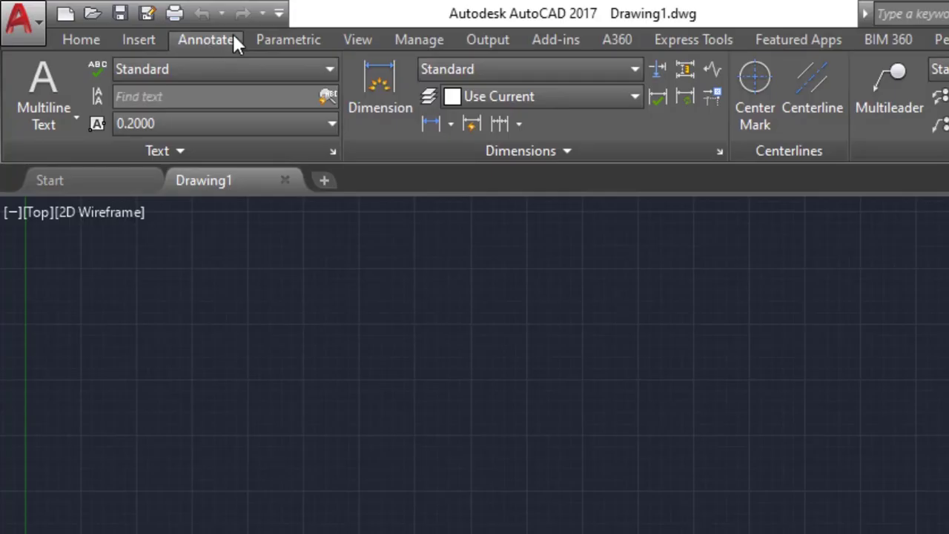
click(263, 39)
click(347, 40)
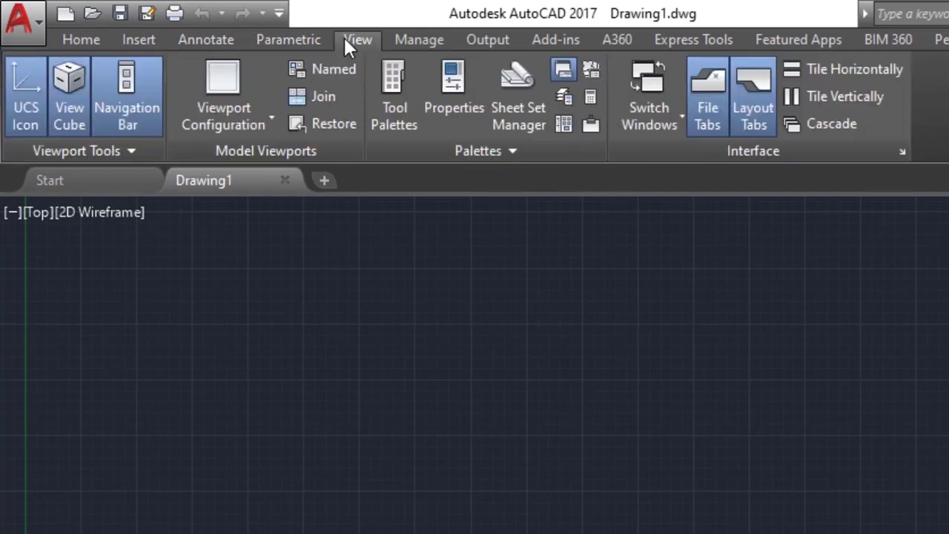
click(413, 44)
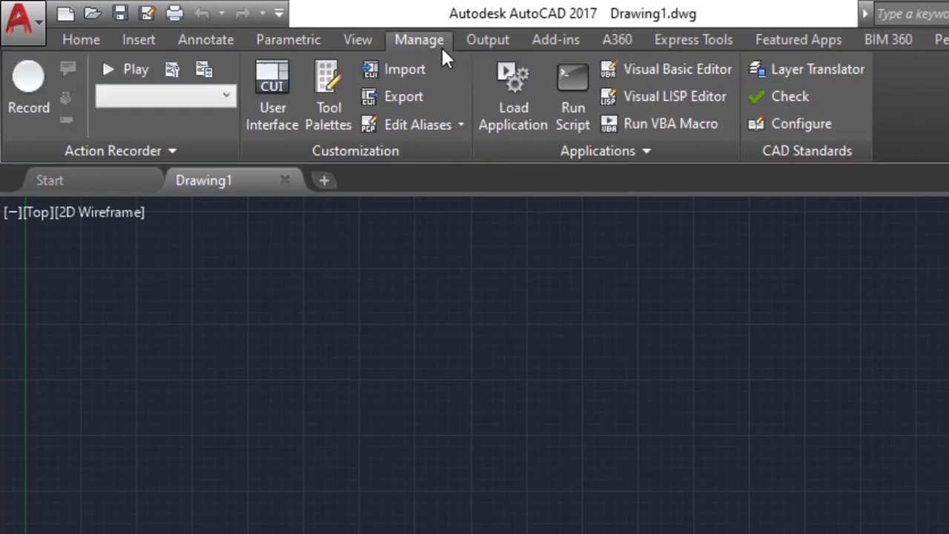
click(486, 41)
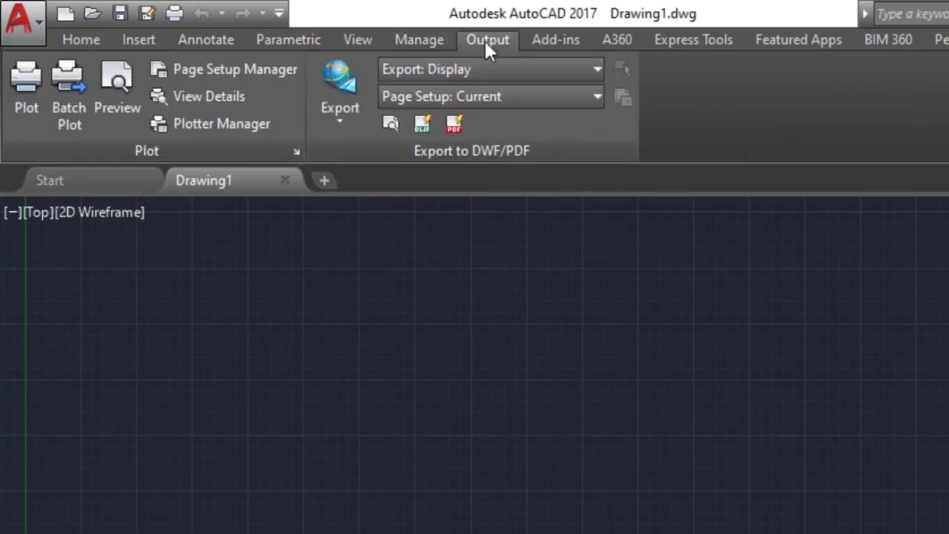
click(561, 43)
click(620, 49)
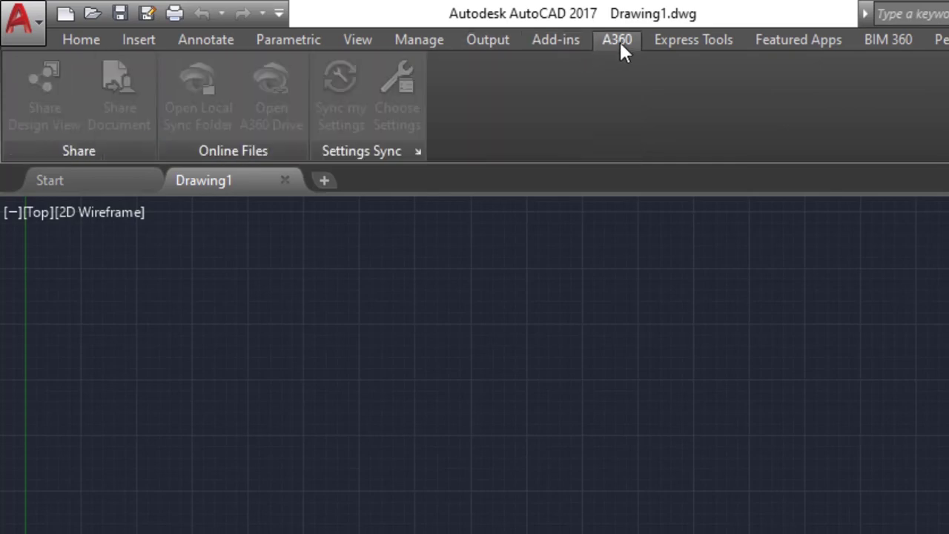
click(679, 43)
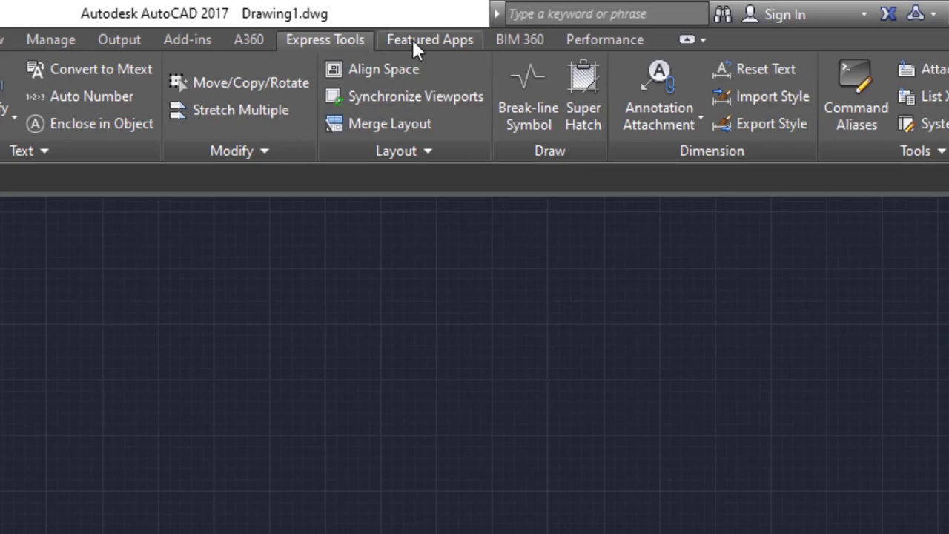
click(413, 43)
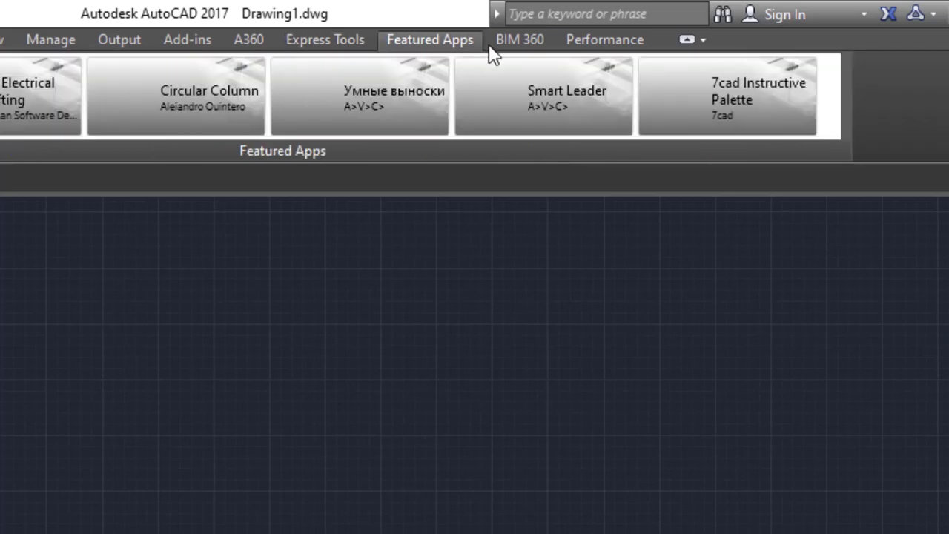
click(508, 43)
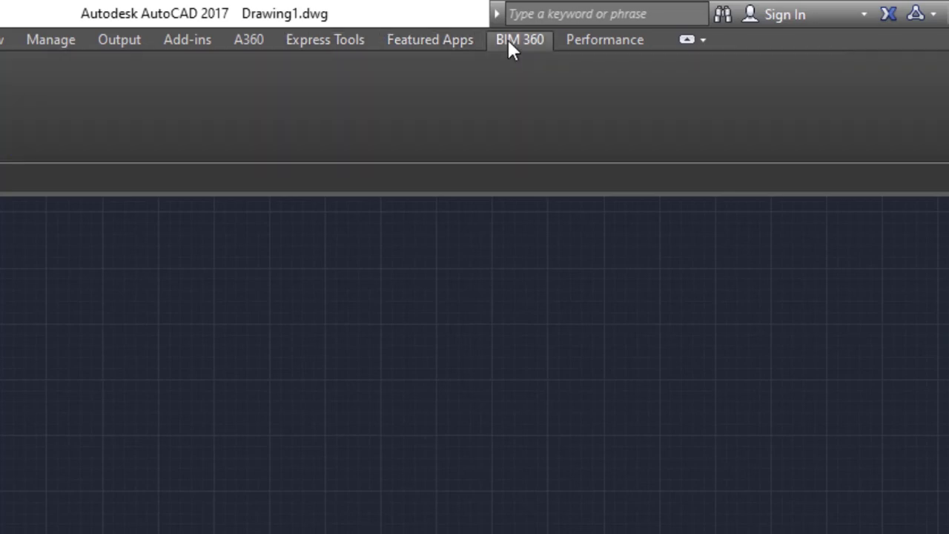
click(596, 37)
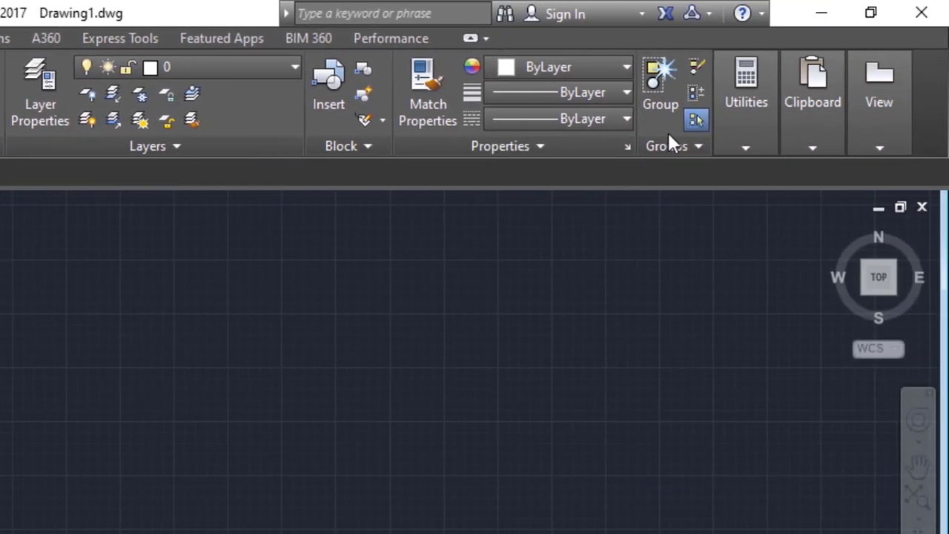
click(735, 152)
click(810, 152)
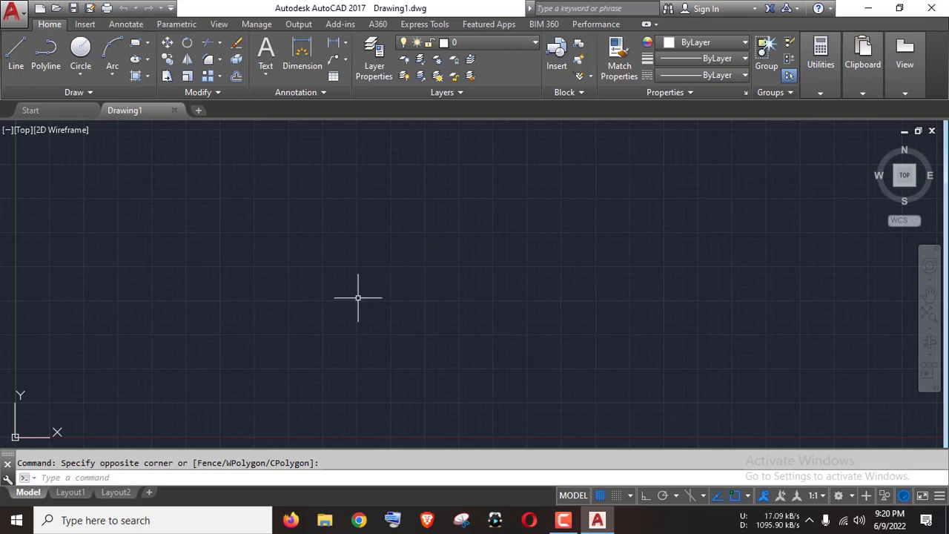
- Pan the empty model view right and up until the origin axes sit mid-canvas
mouse_move(296, 316)
middle_down()
mouse_move(481, 250)
mouse_move(772, 108)
middle_up()
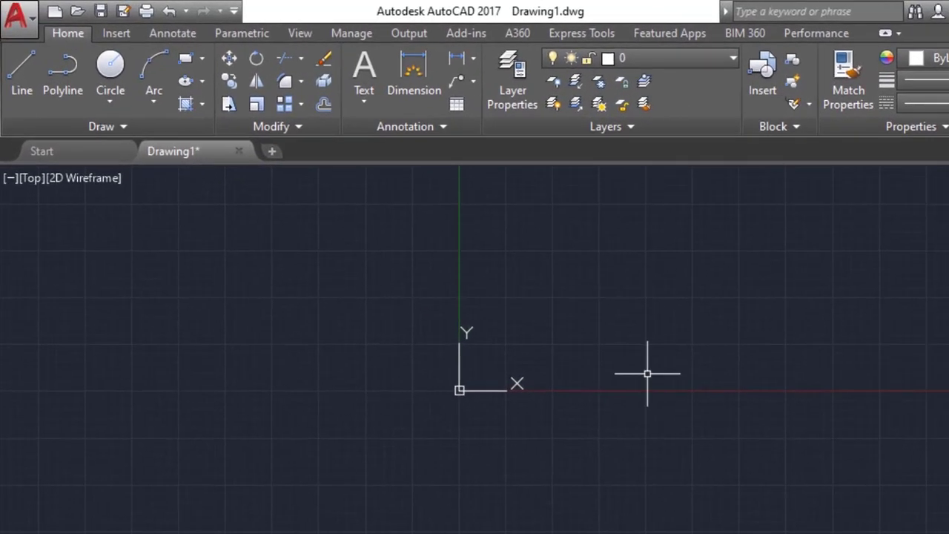
middle_drag(648, 374, 657, 346)
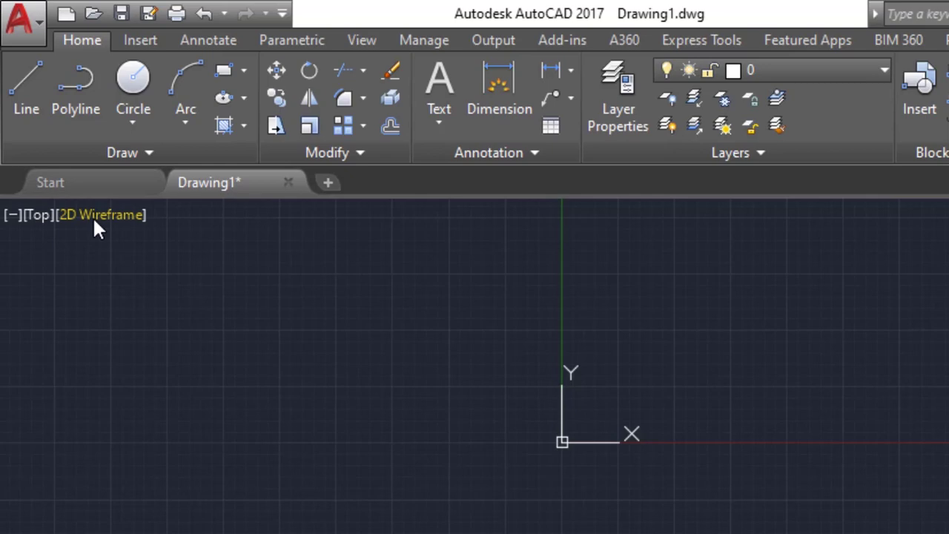
click(30, 220)
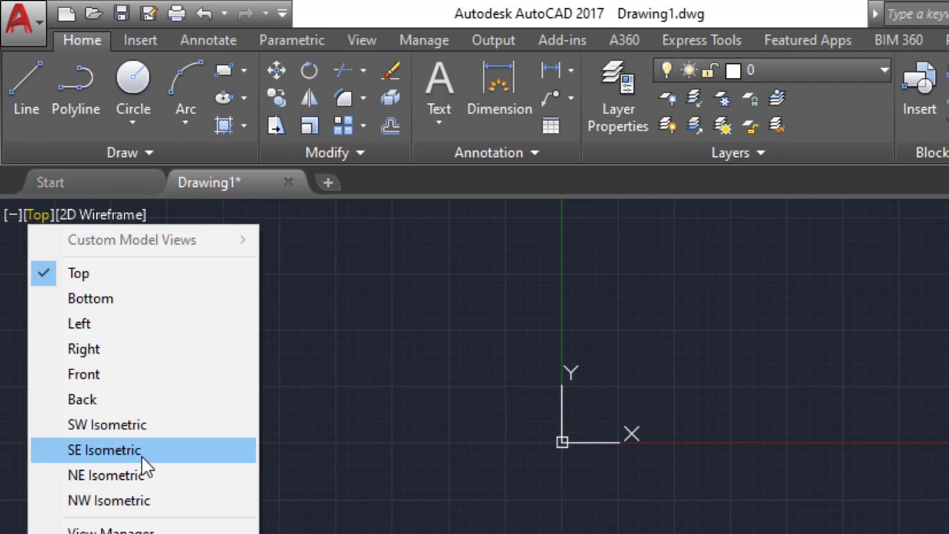
click(343, 401)
click(113, 216)
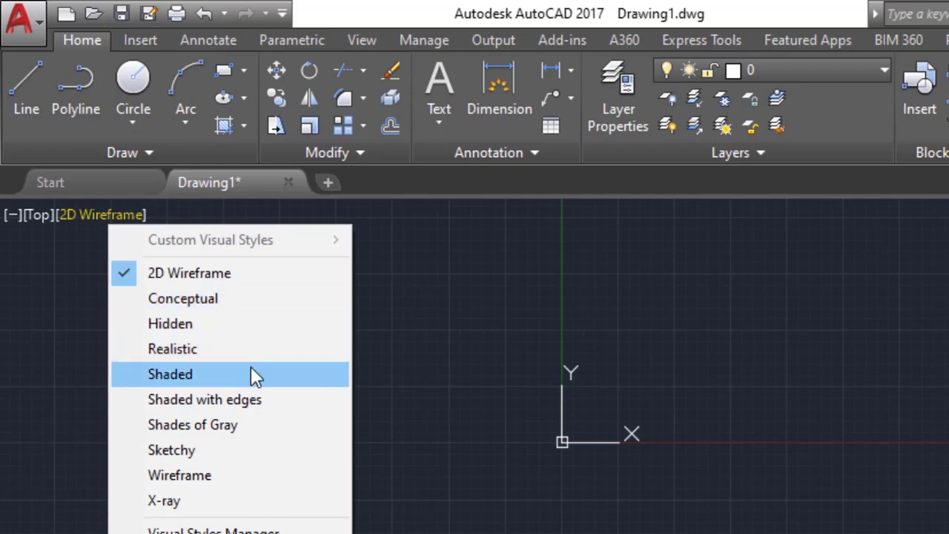
click(442, 406)
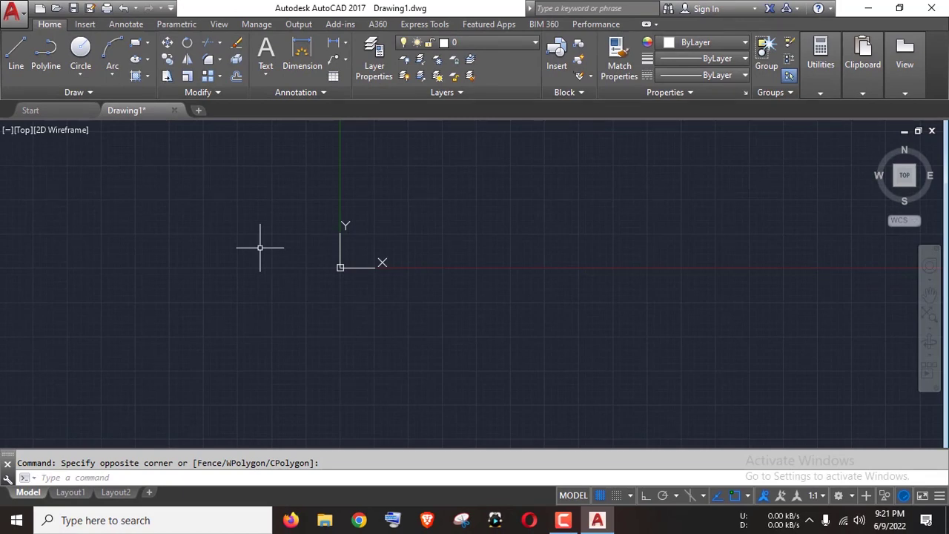
middle_drag(656, 253, 445, 281)
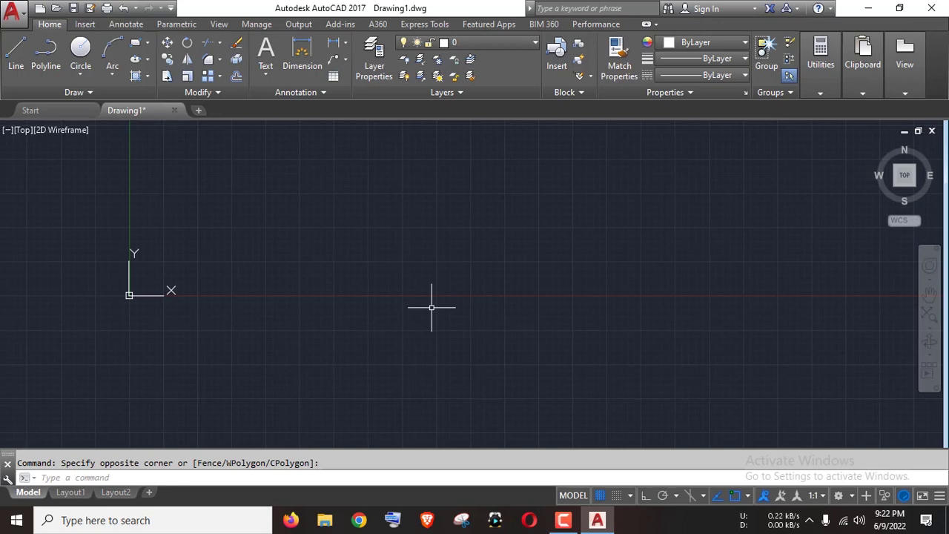
key(Escape)
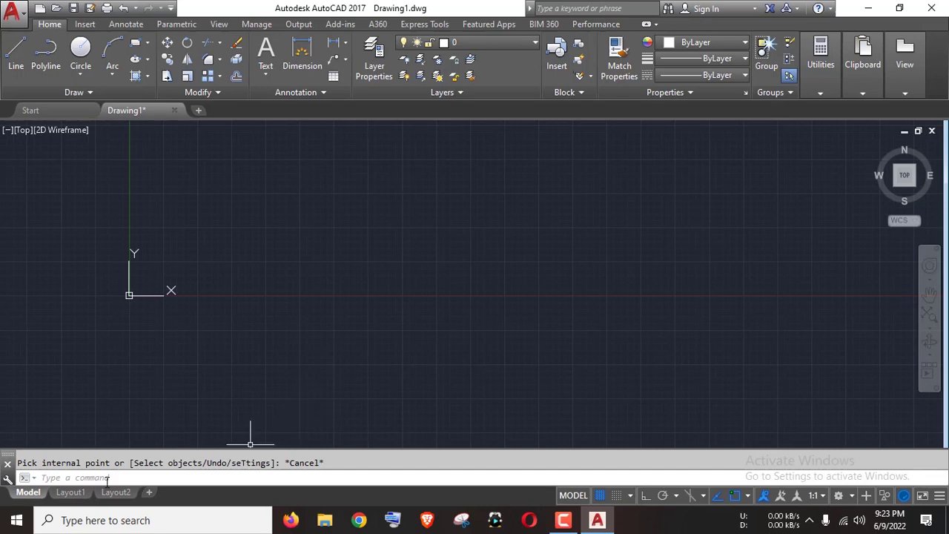
click(70, 492)
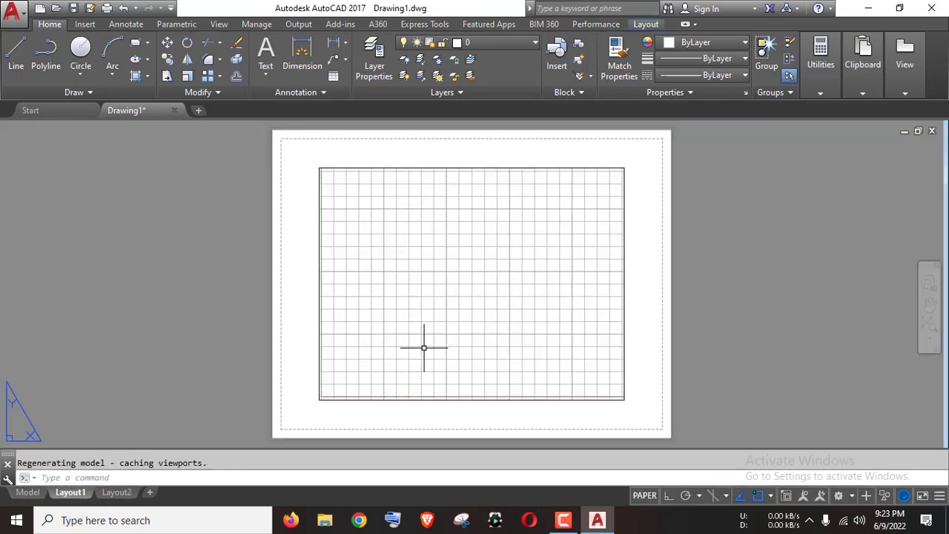
key(ctrl+Page_Up)
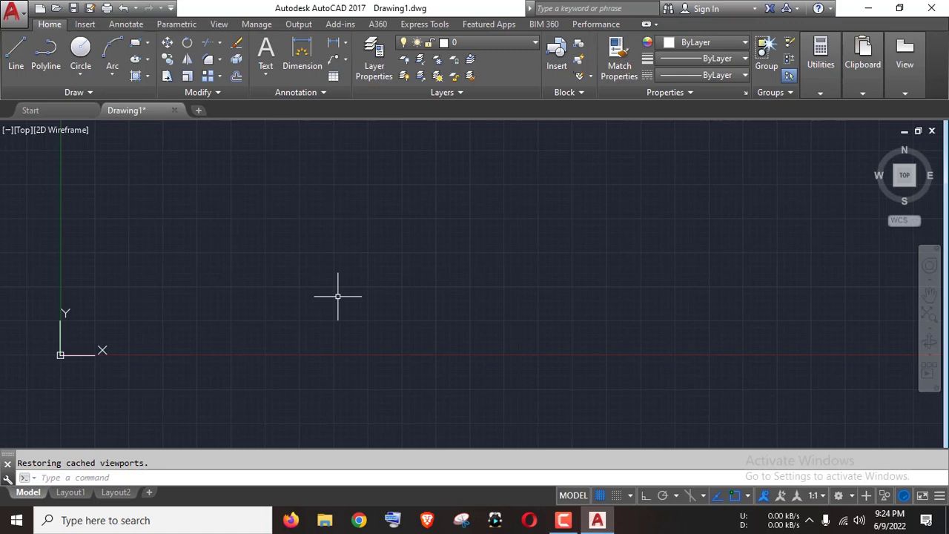
- Zoom out and pan the model view left and down, lowering the origin on screen
scroll(337, 297, down, 1)
middle_drag(360, 298, 262, 356)
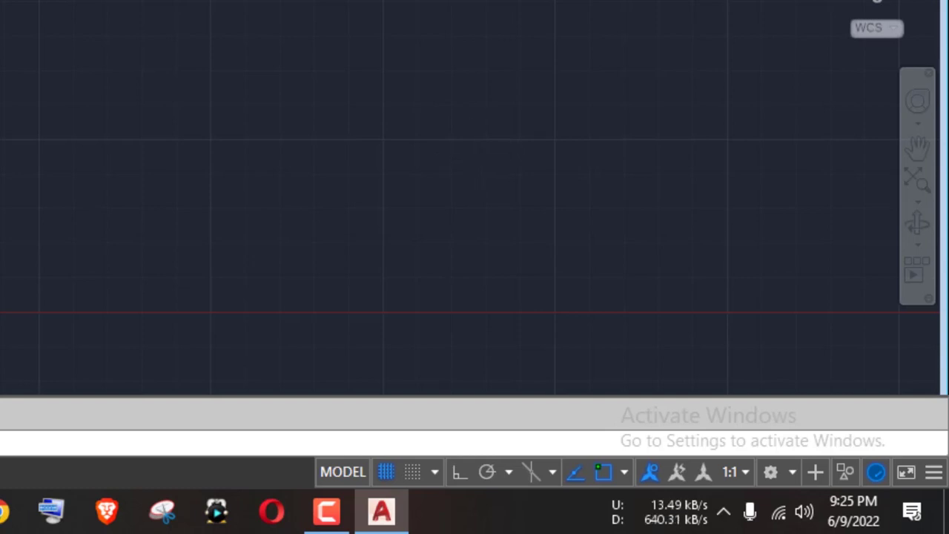
middle_drag(475, 155, 447, 150)
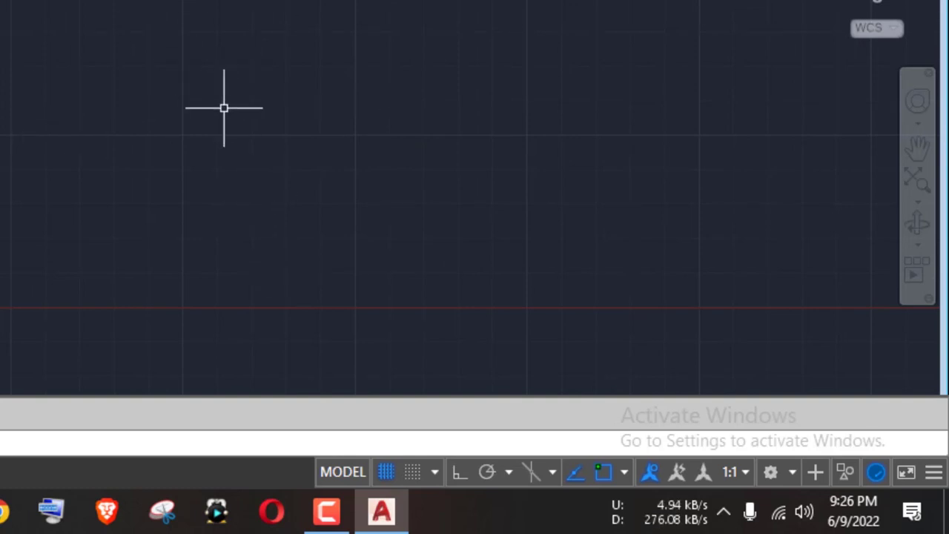
click(385, 473)
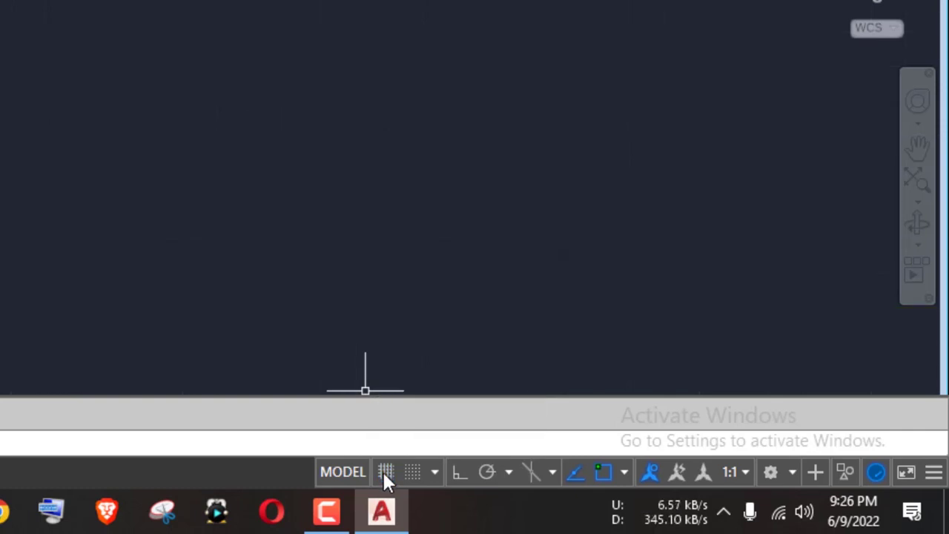
click(384, 472)
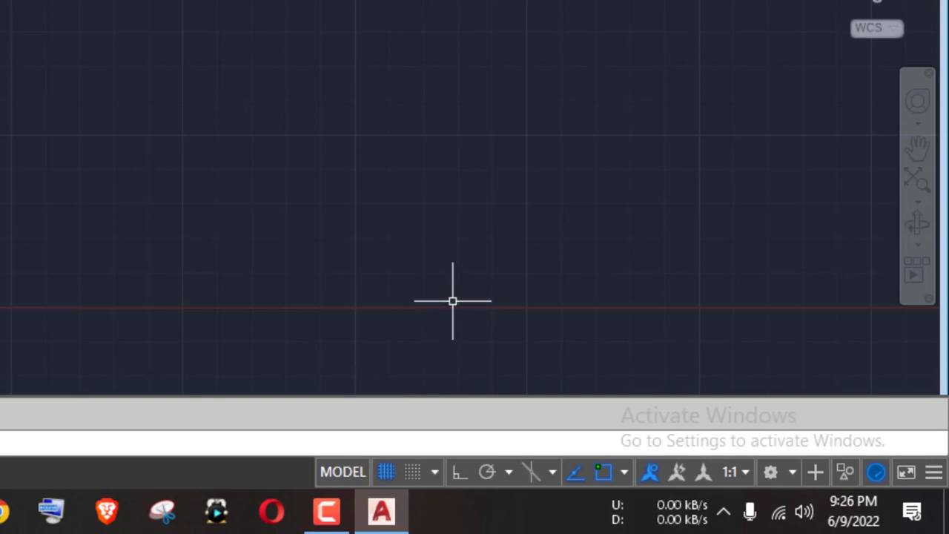
key(F7)
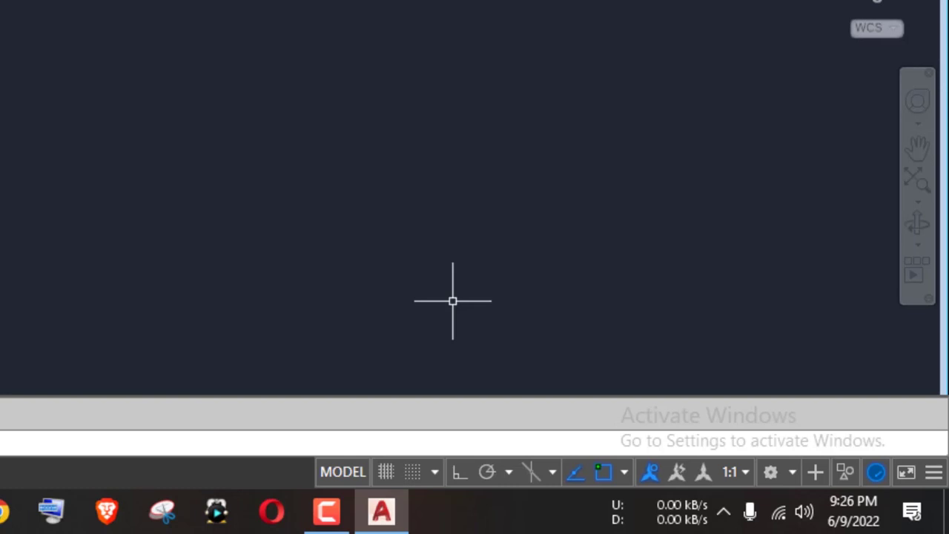
key(F7)
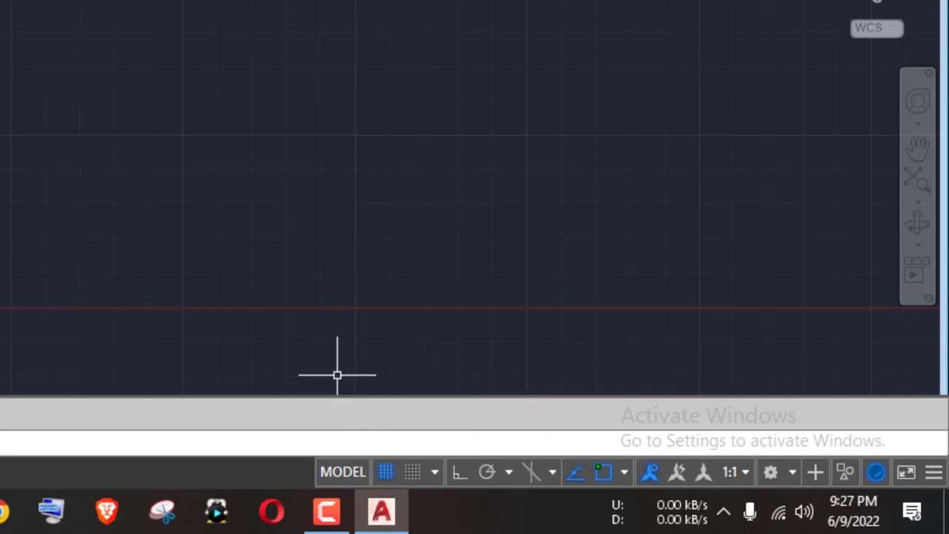
- Turn on Snap Mode and draw a grid-snapped zigzag of connected lines
click(410, 473)
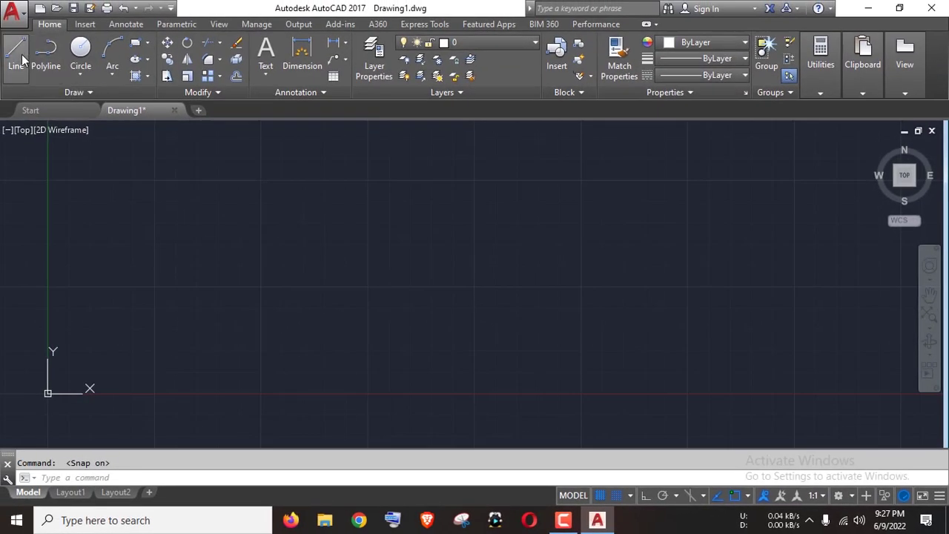
click(16, 53)
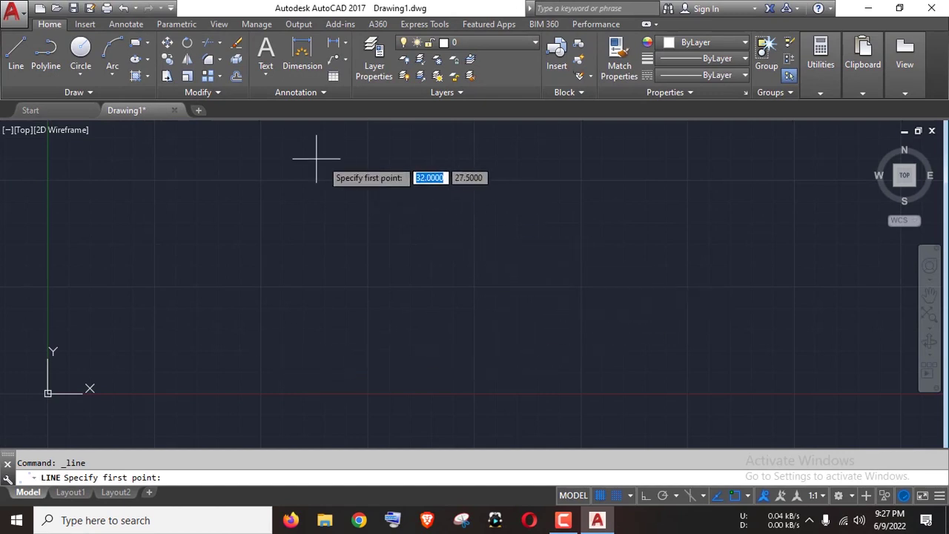
click(273, 157)
scroll(426, 235, up, 2)
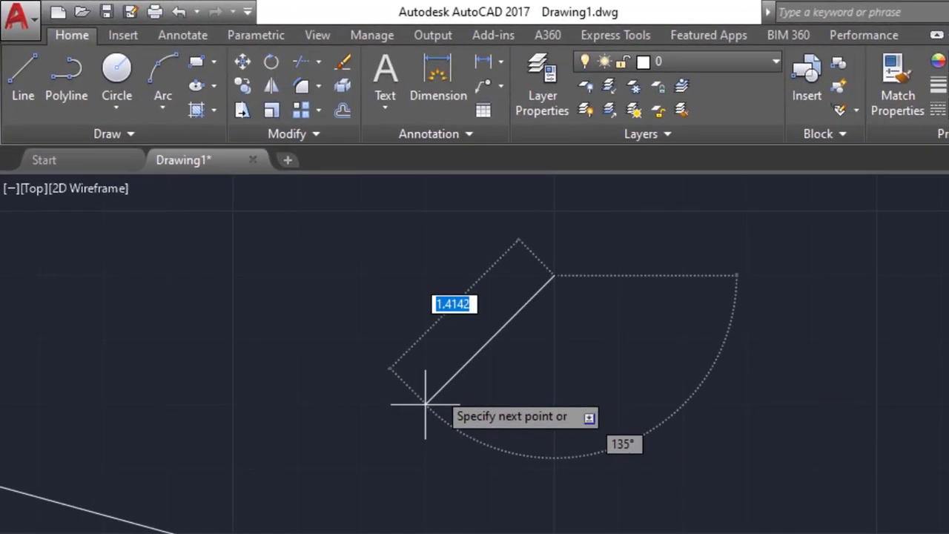
click(358, 341)
click(468, 342)
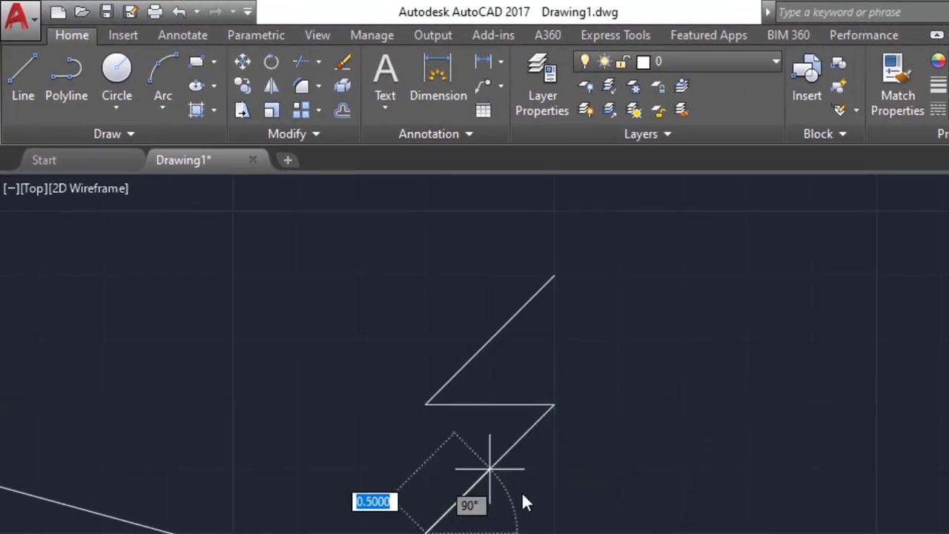
click(426, 531)
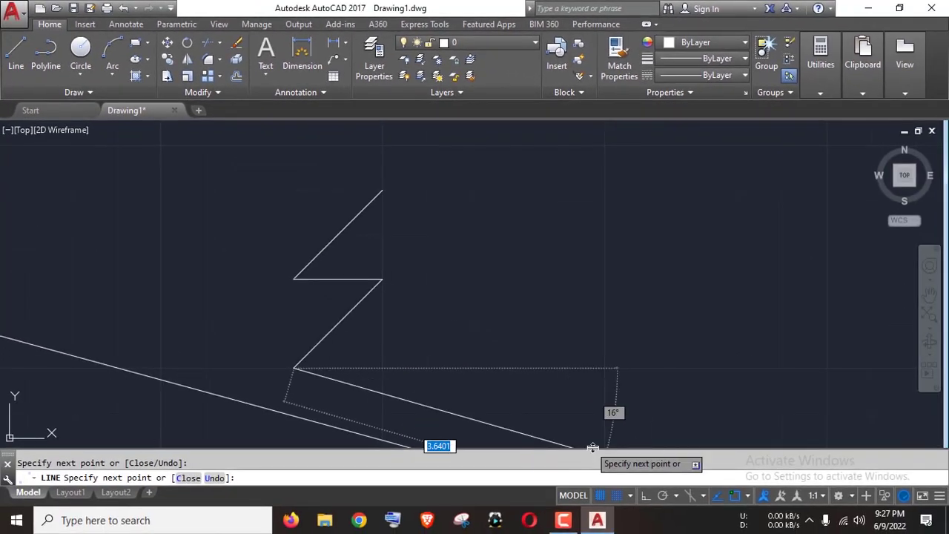
- With snap off, continue the line through freehand vertices into an irregular open outline
click(617, 495)
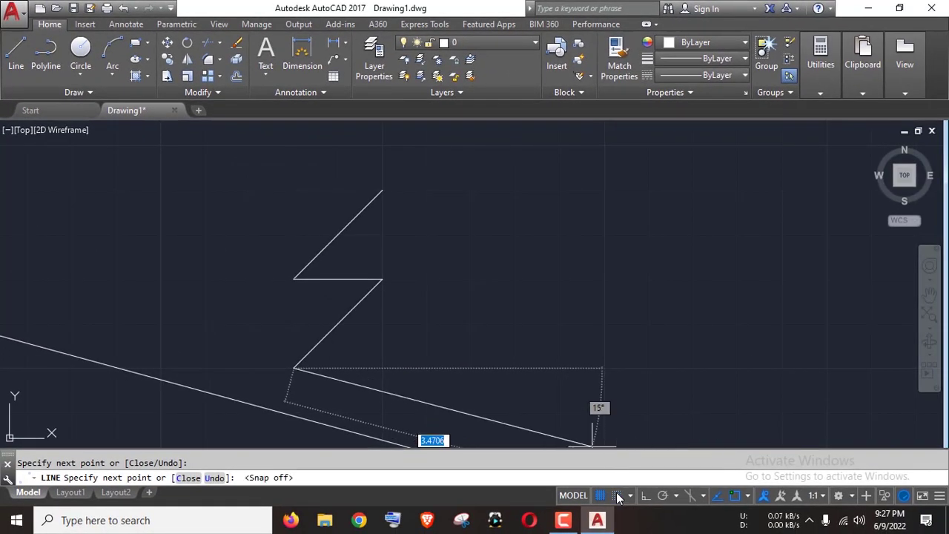
scroll(267, 304, up, 1)
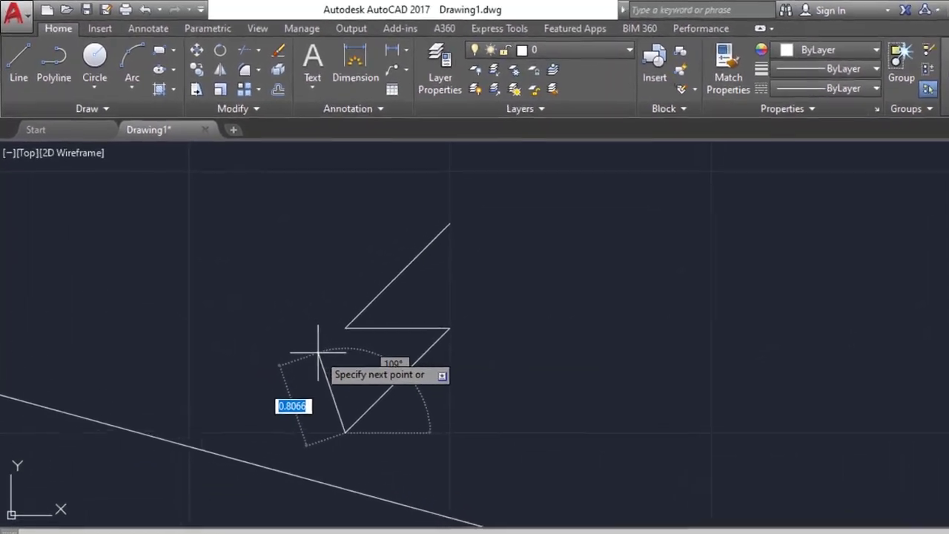
scroll(319, 339, up, 3)
click(387, 361)
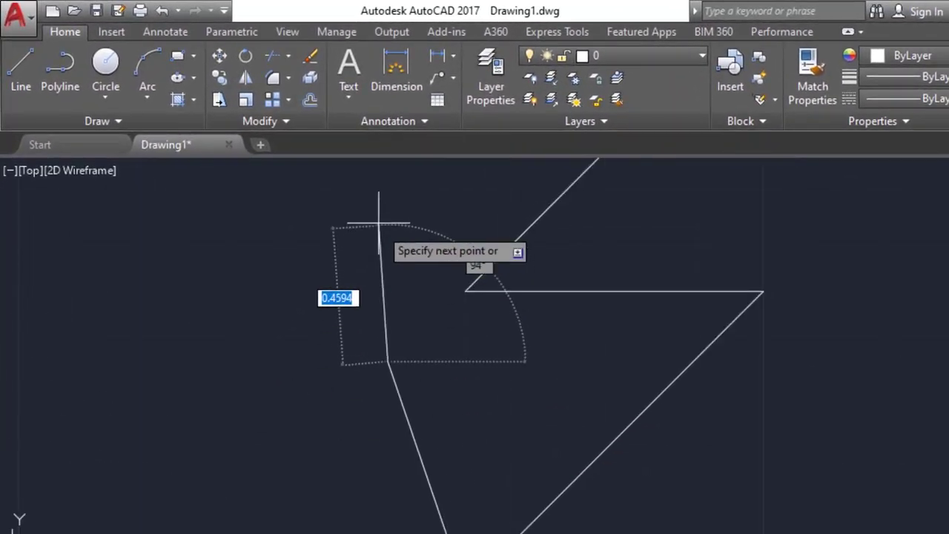
click(379, 223)
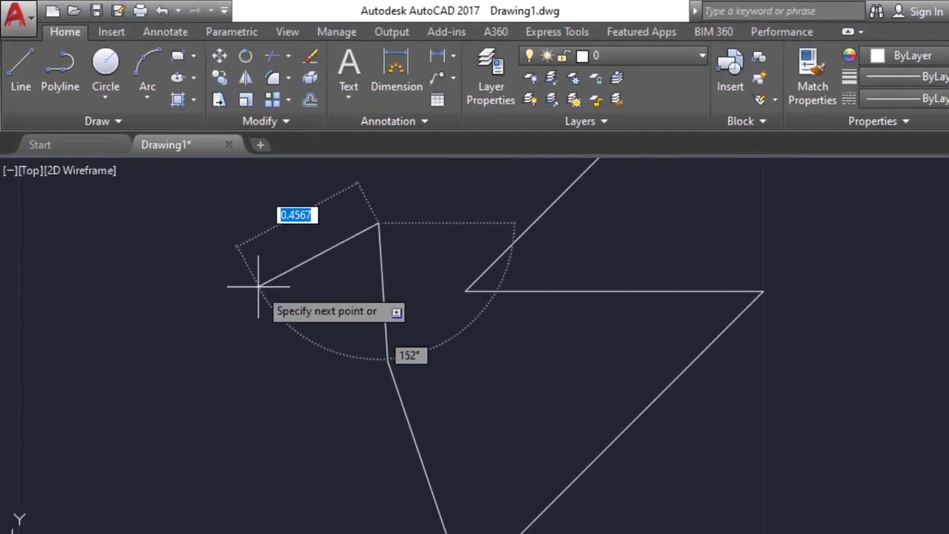
click(259, 285)
click(240, 392)
click(313, 393)
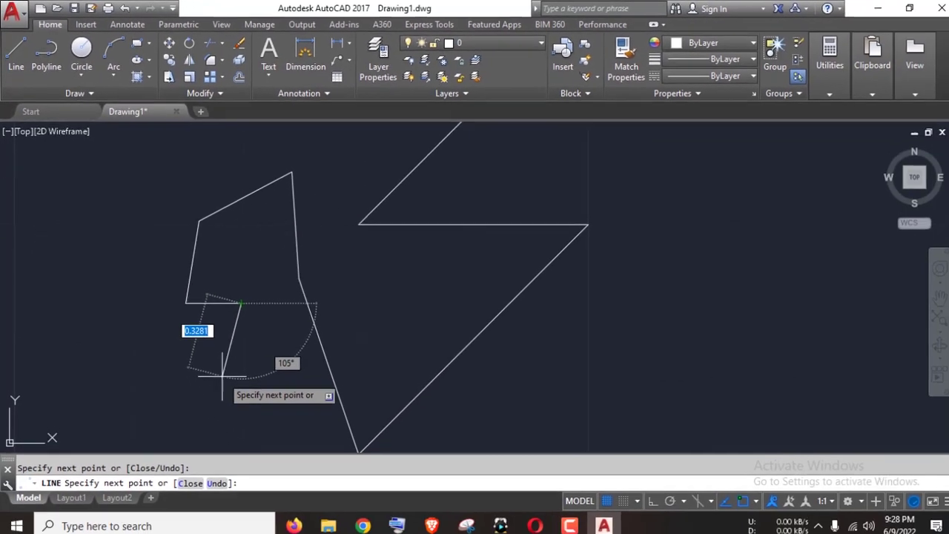
key(Escape)
scroll(281, 349, down, 2)
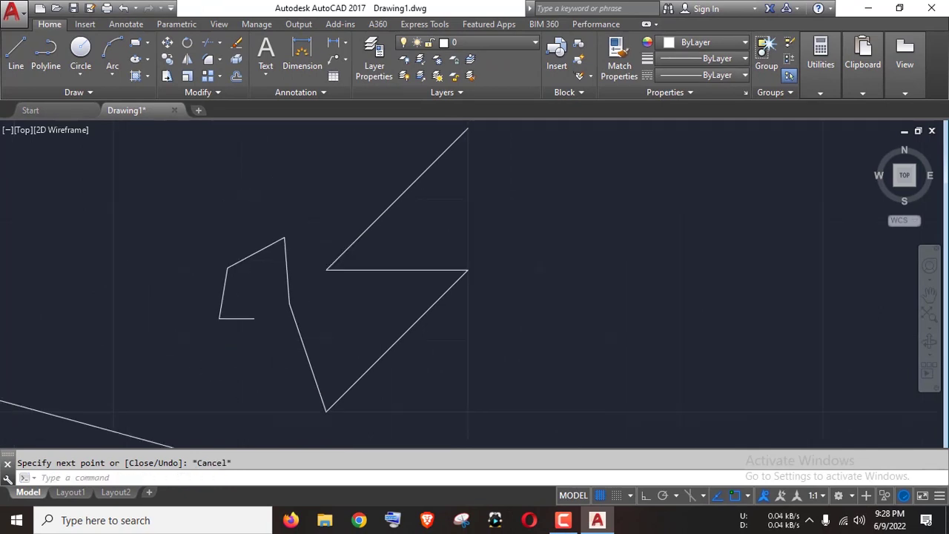
scroll(280, 349, down, 2)
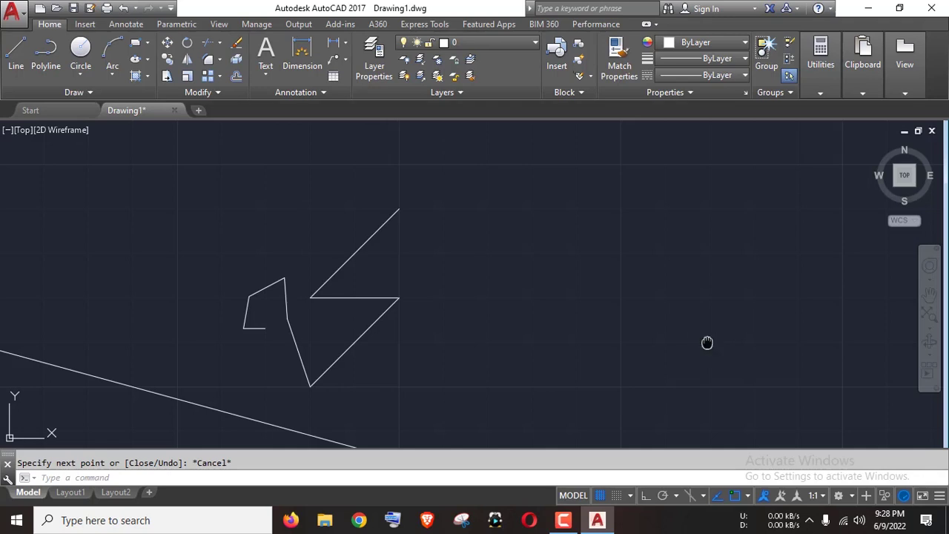
middle_drag(707, 343, 567, 335)
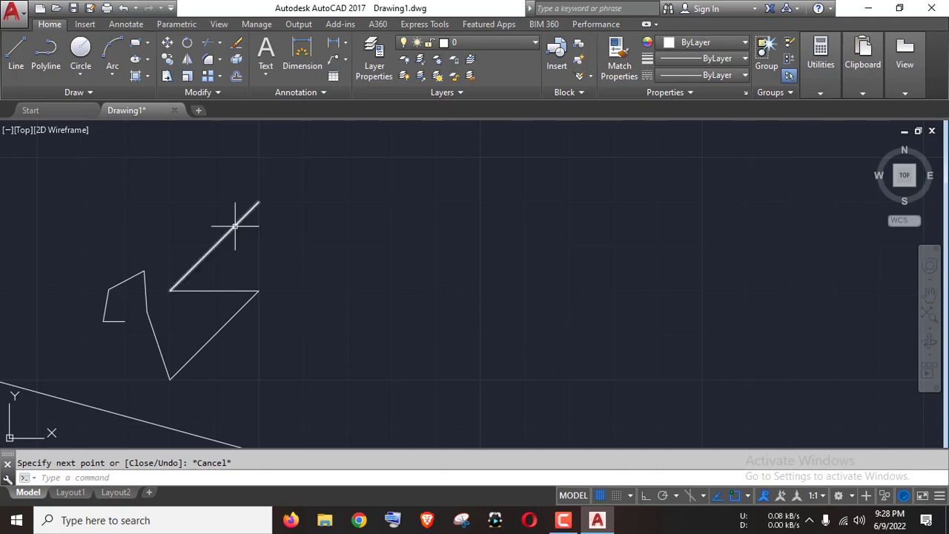
- Begin a line with its first point right of the zigzag and turn Ortho Mode on
click(22, 70)
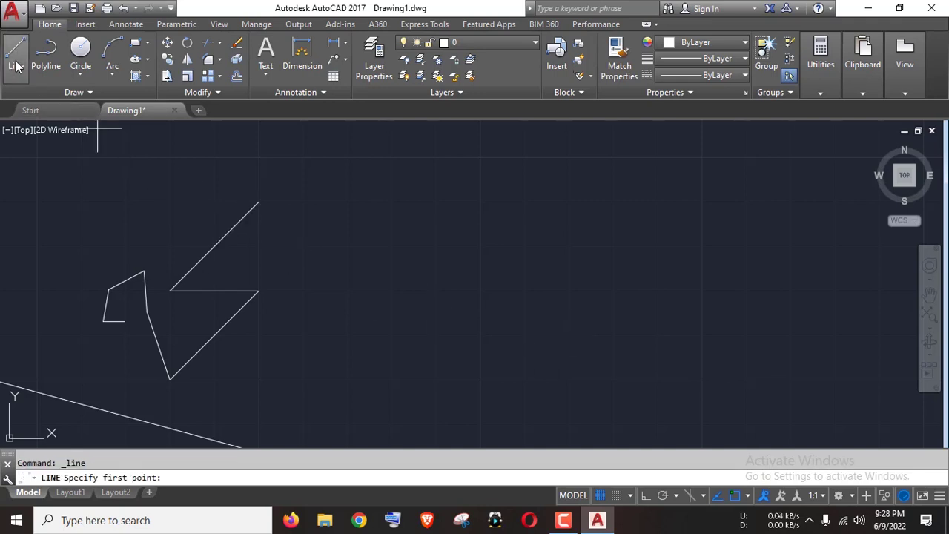
click(506, 278)
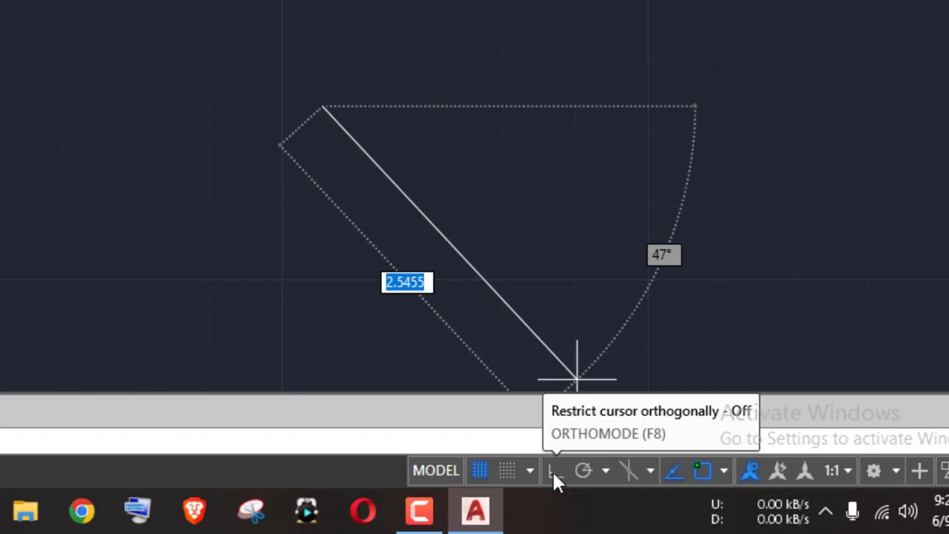
click(552, 469)
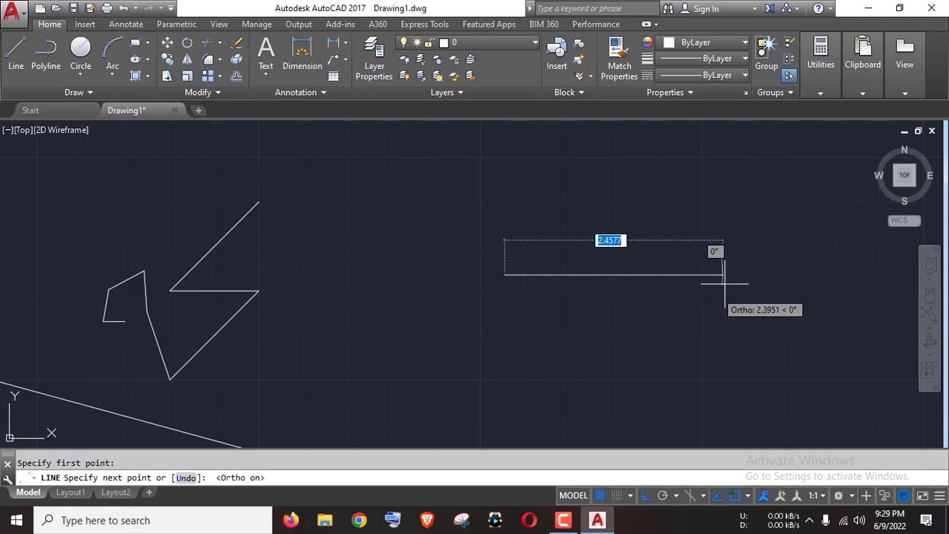
- Complete a right-angled L with a horizontal then a vertical segment, and end the line
click(725, 256)
click(700, 163)
right_click(700, 163)
click(731, 172)
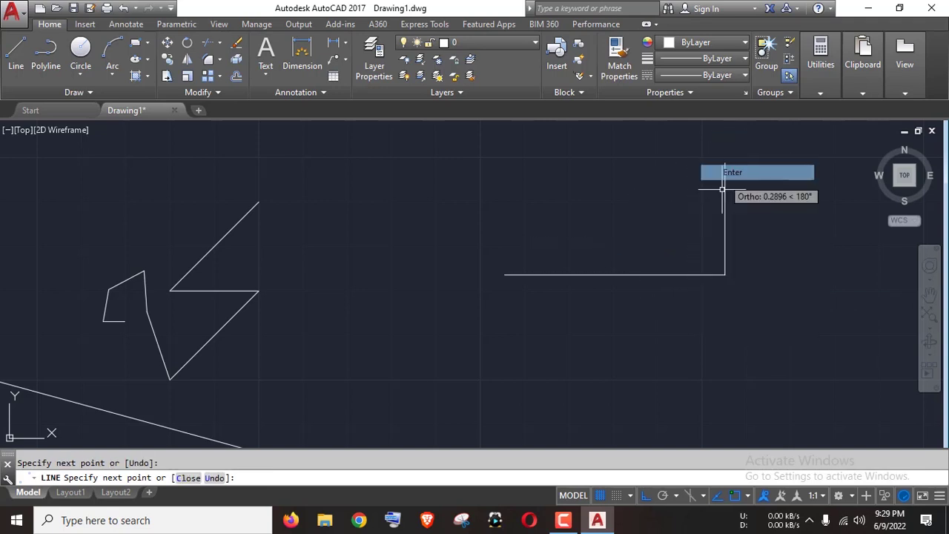
- With Ortho off, draw an angled three-segment line chain and fit the drawing in view
click(646, 496)
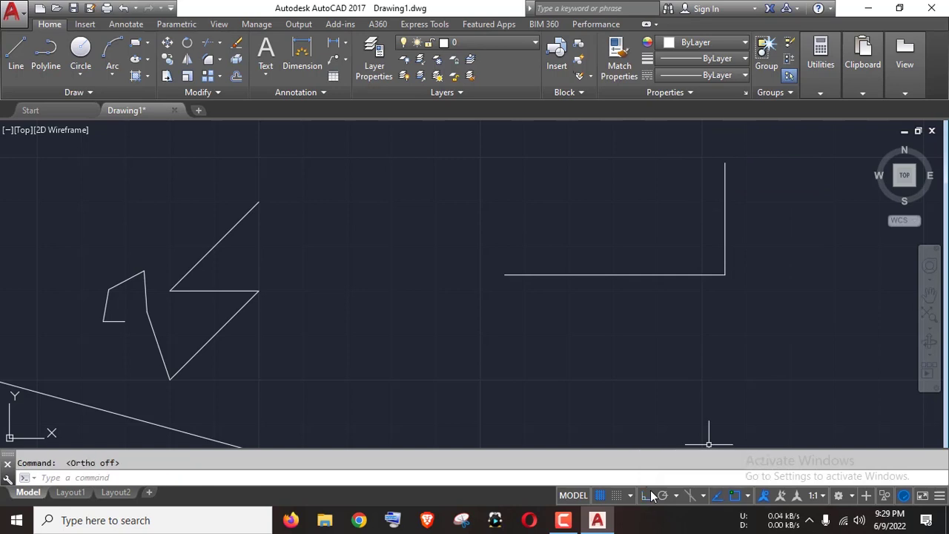
click(14, 52)
click(457, 343)
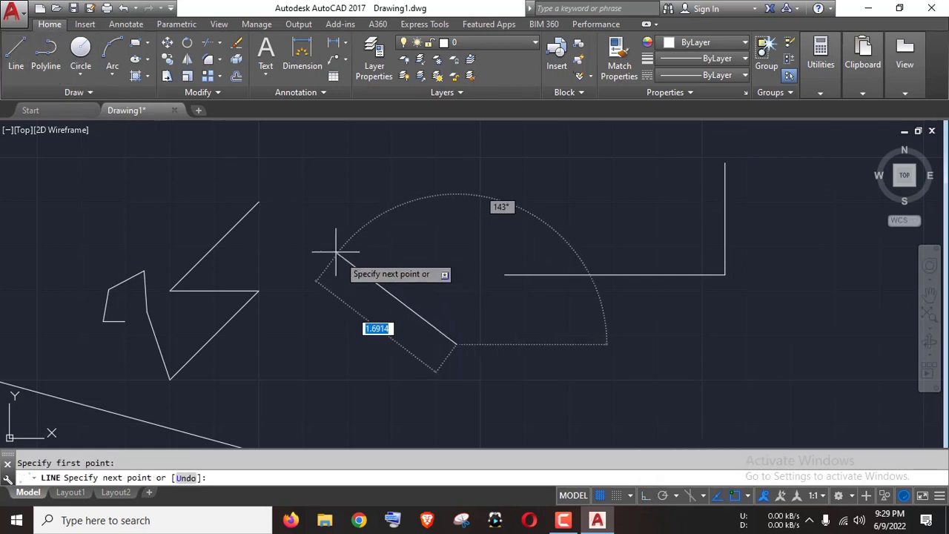
click(332, 243)
click(487, 198)
click(634, 213)
right_click(635, 212)
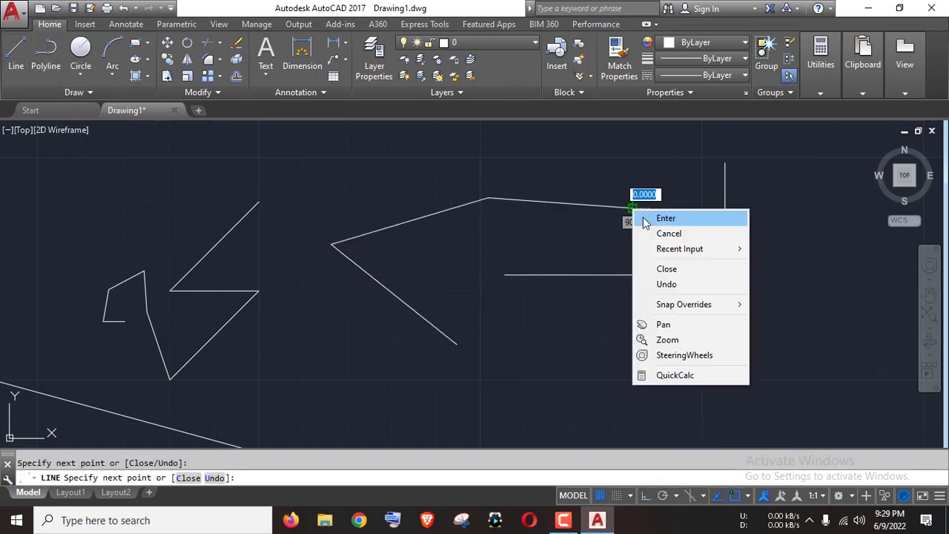
click(660, 216)
middle_click(527, 275)
middle_click(527, 275)
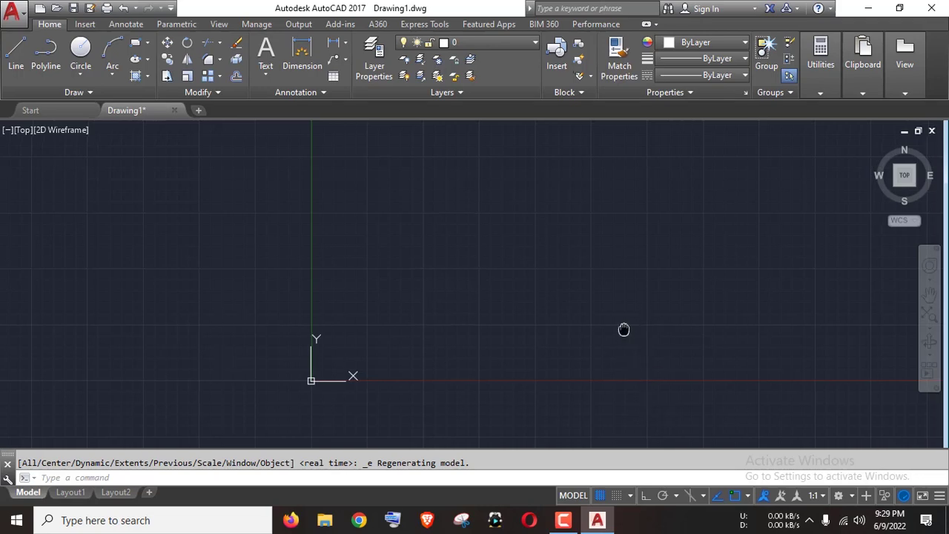
middle_drag(642, 332, 473, 354)
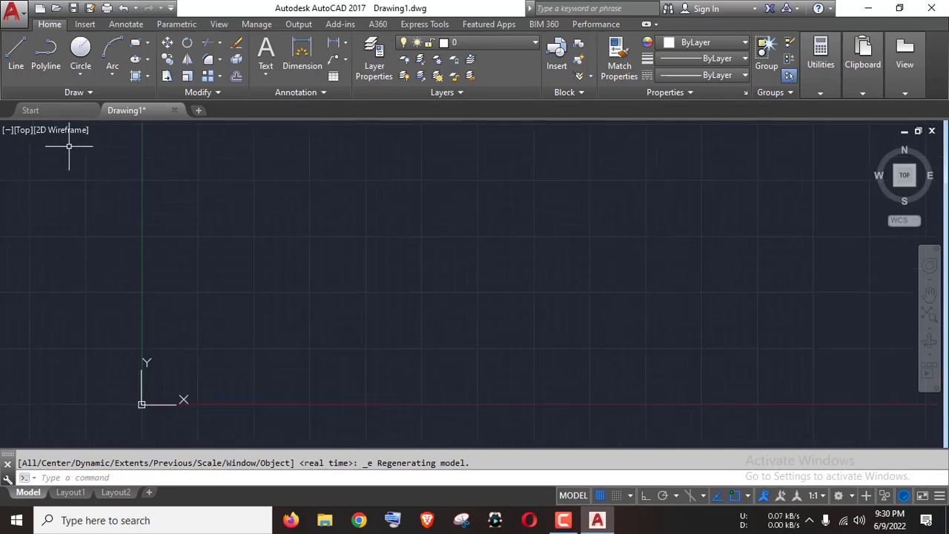
click(16, 59)
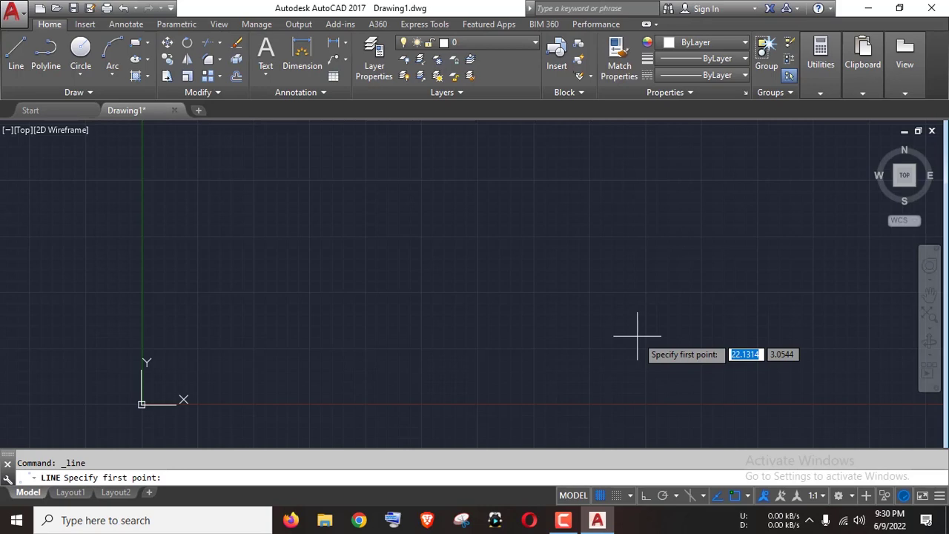
click(637, 336)
key(Escape)
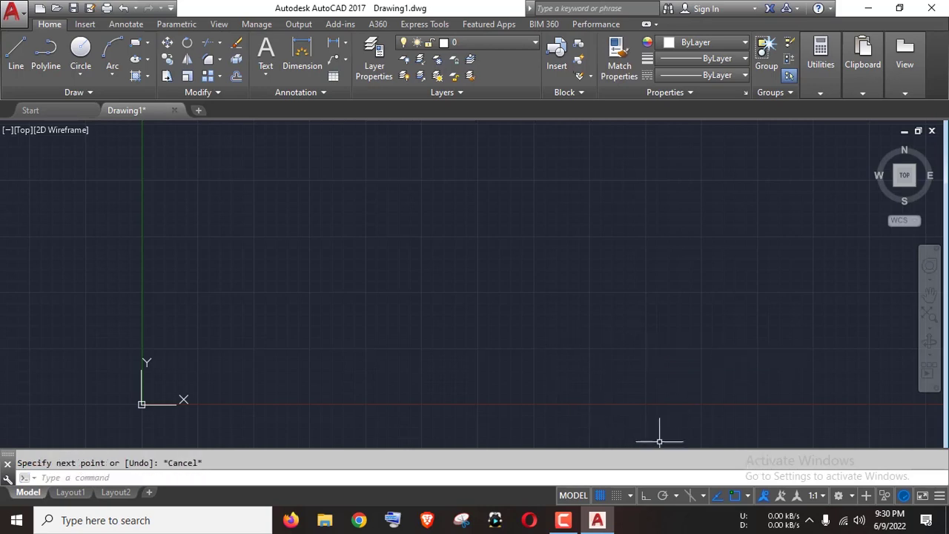
- Turn polar tracking on, test it with a cancelled line, and show the angle increment list
click(664, 502)
click(15, 52)
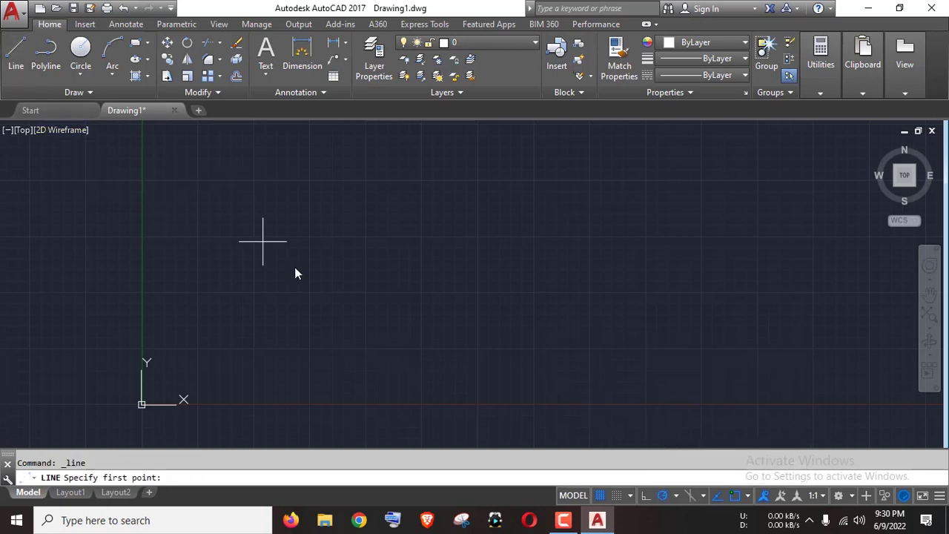
click(532, 334)
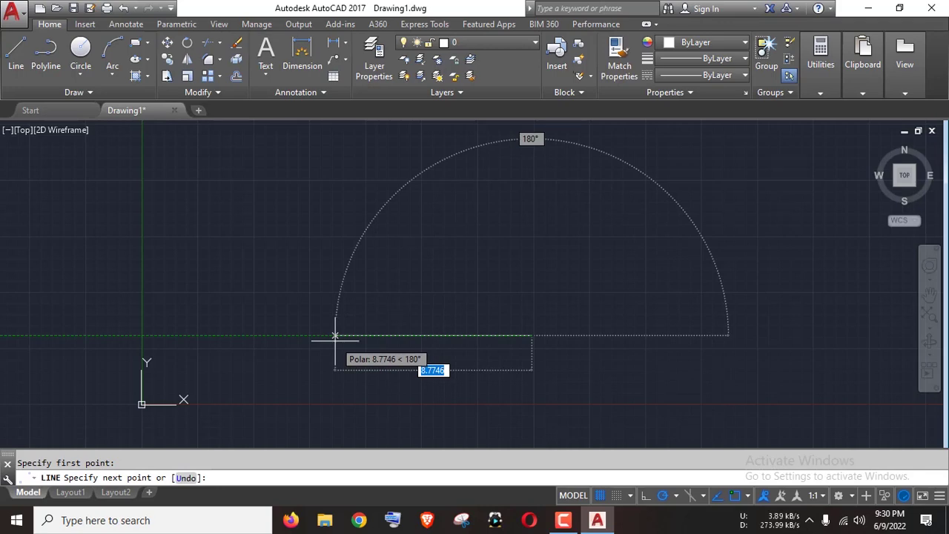
key(Escape)
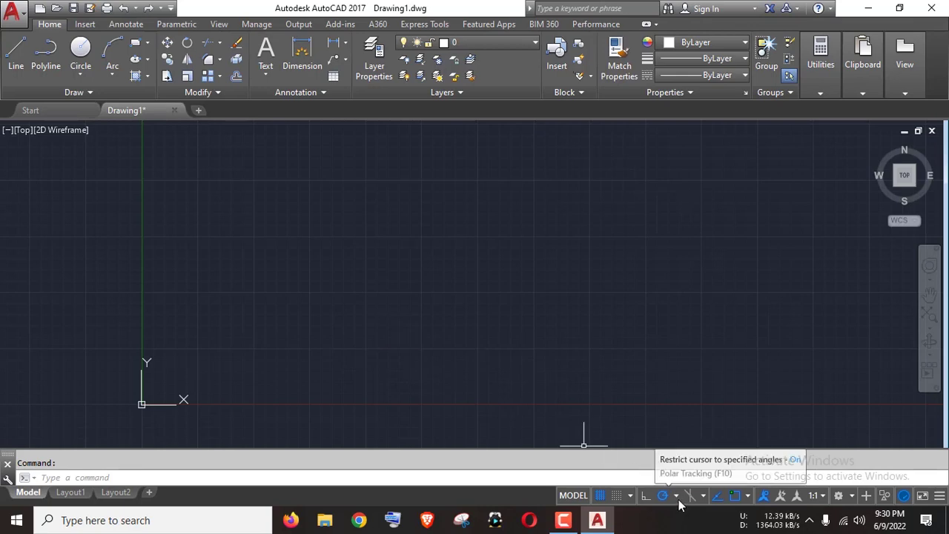
click(677, 496)
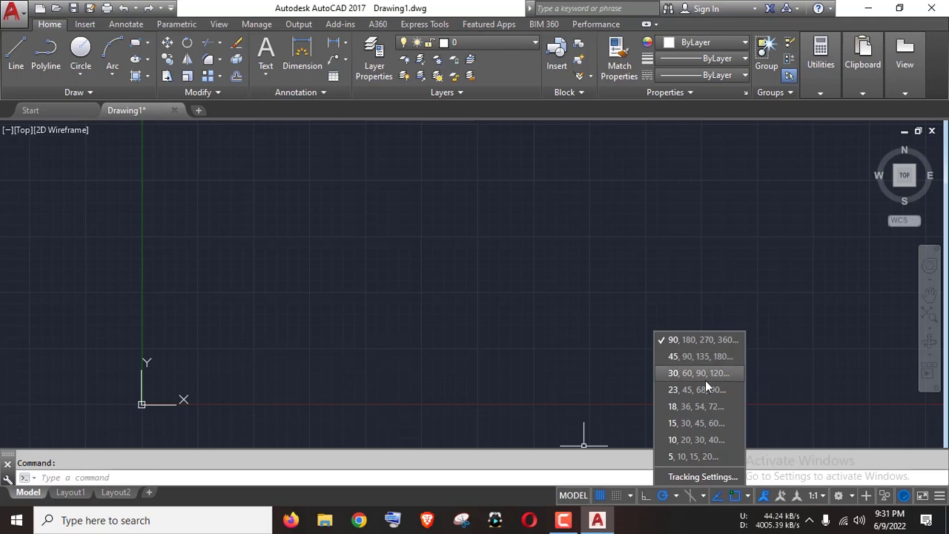
- Set polar increments to 30° and draw a 10-unit line at 30°
click(705, 380)
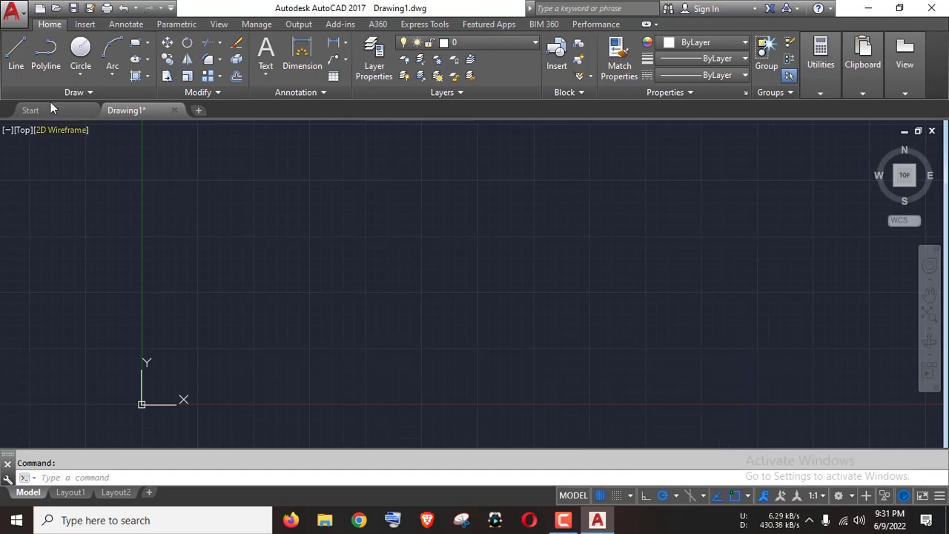
click(15, 53)
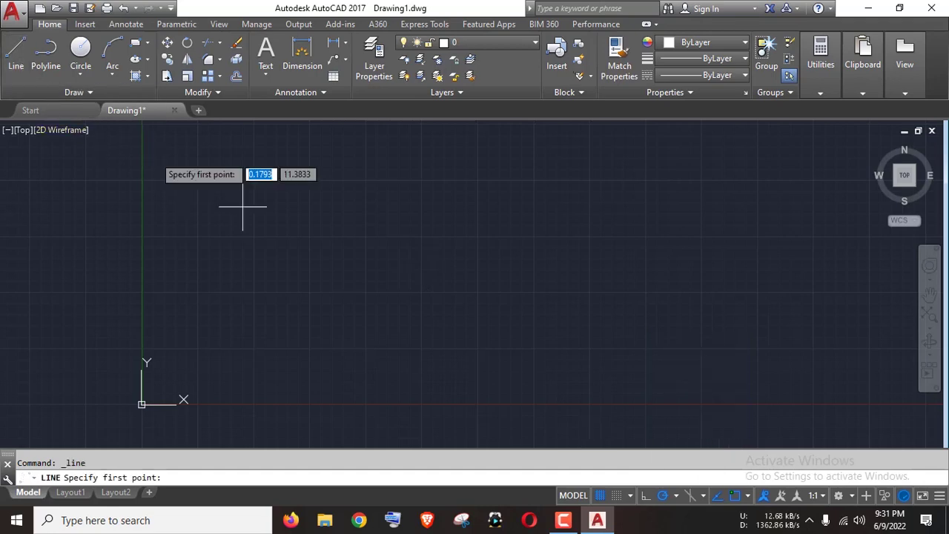
click(510, 319)
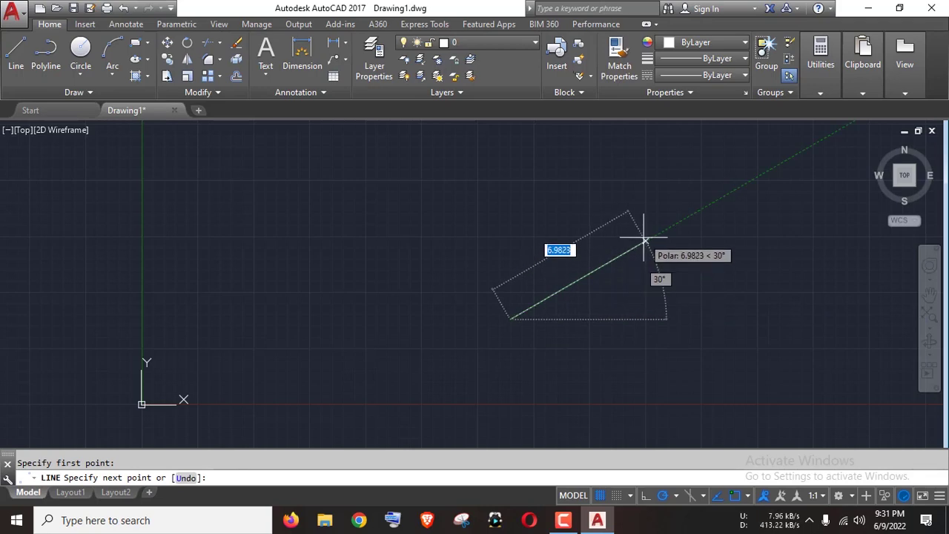
text(1)
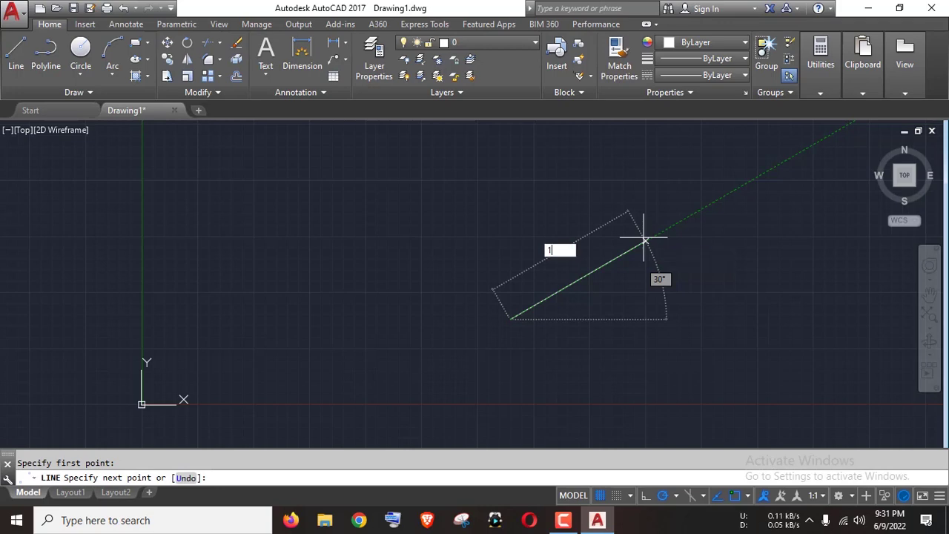
text(0)
key(Return)
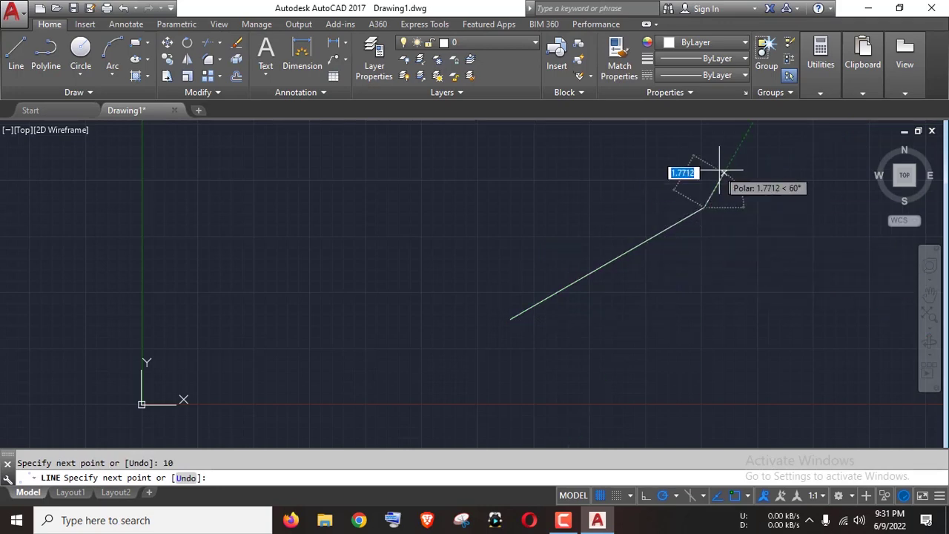
middle_drag(723, 173, 675, 222)
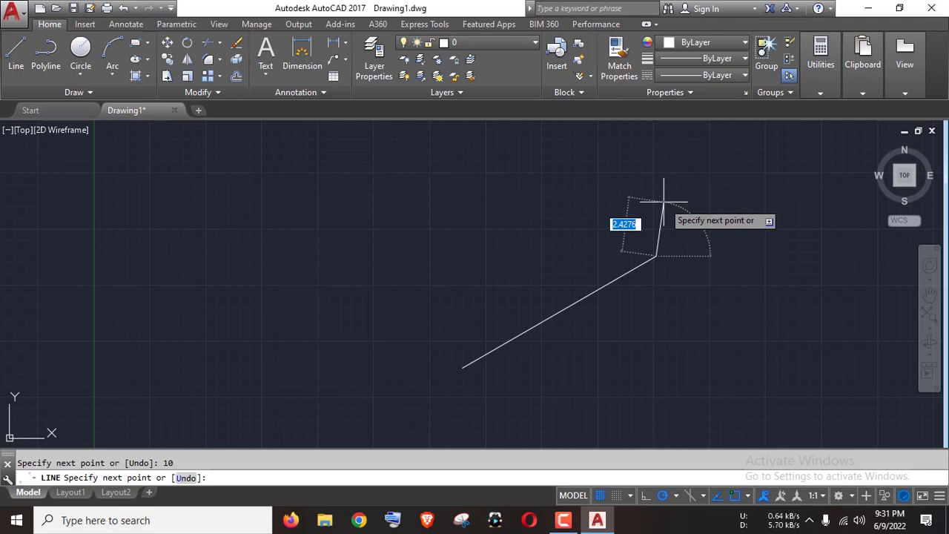
key(Return)
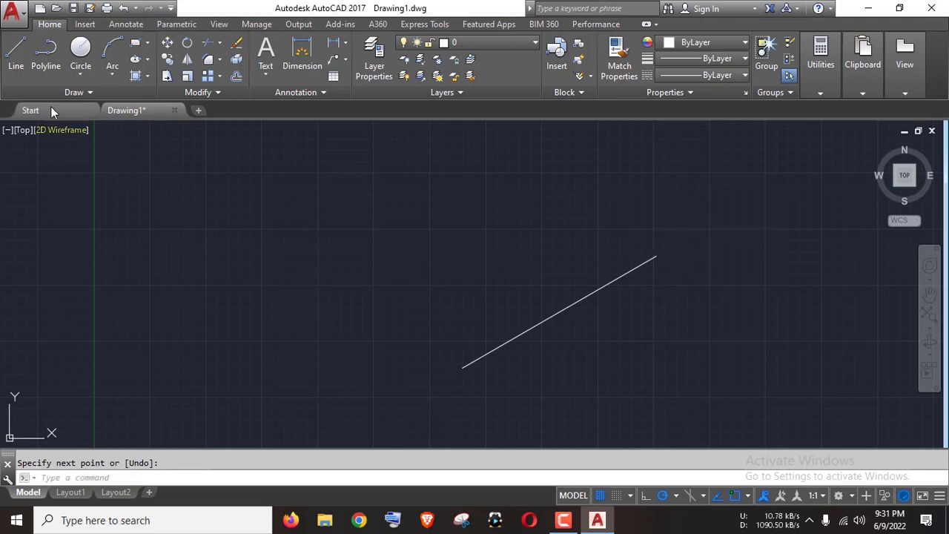
- Draw a second line at 150° from the first line's lower end, forming a V
click(45, 52)
click(16, 52)
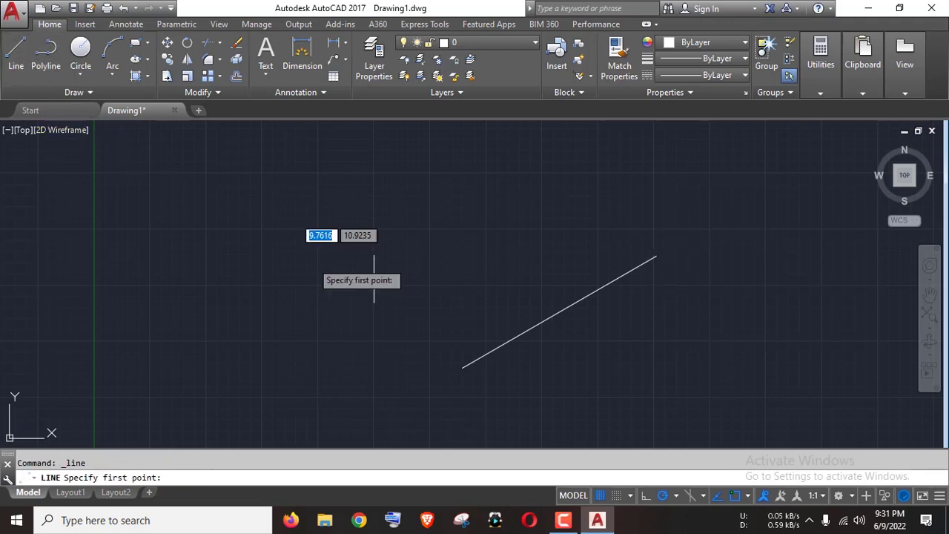
click(462, 366)
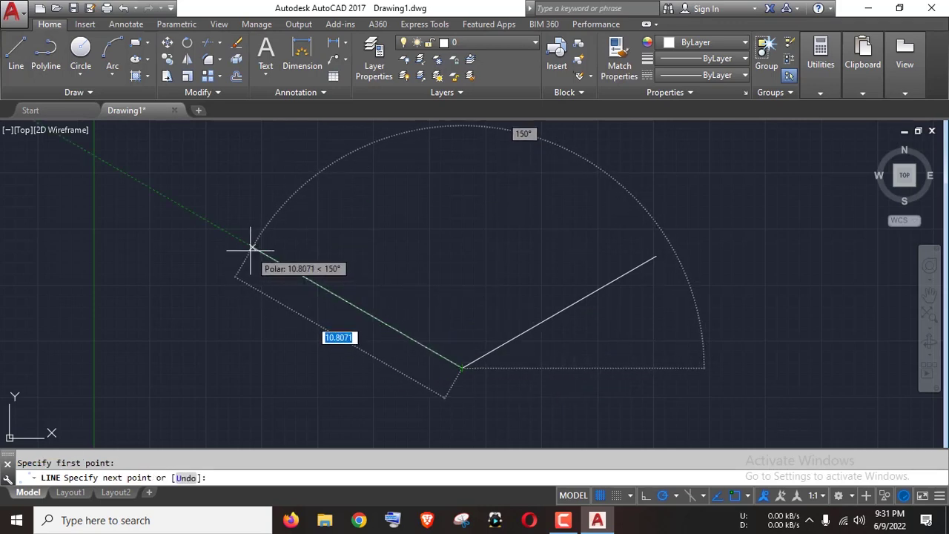
click(252, 248)
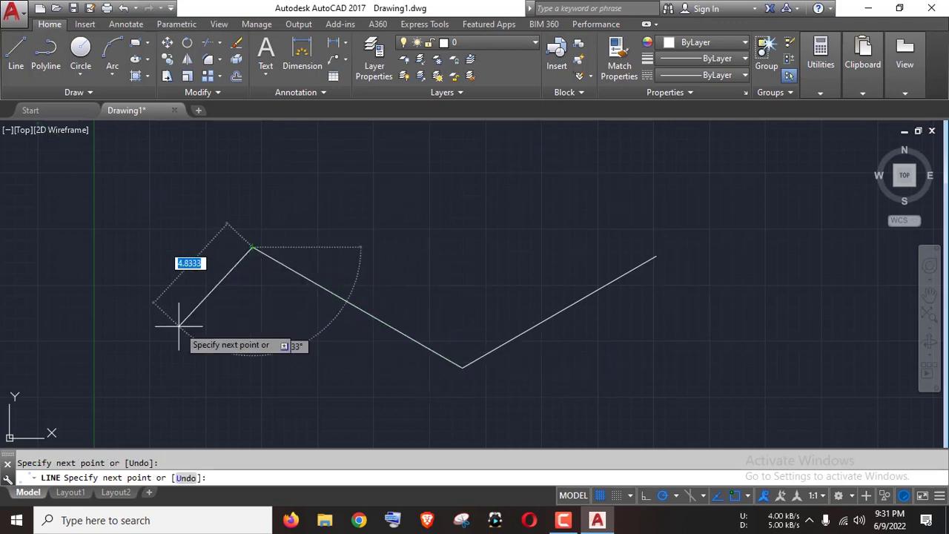
key(Return)
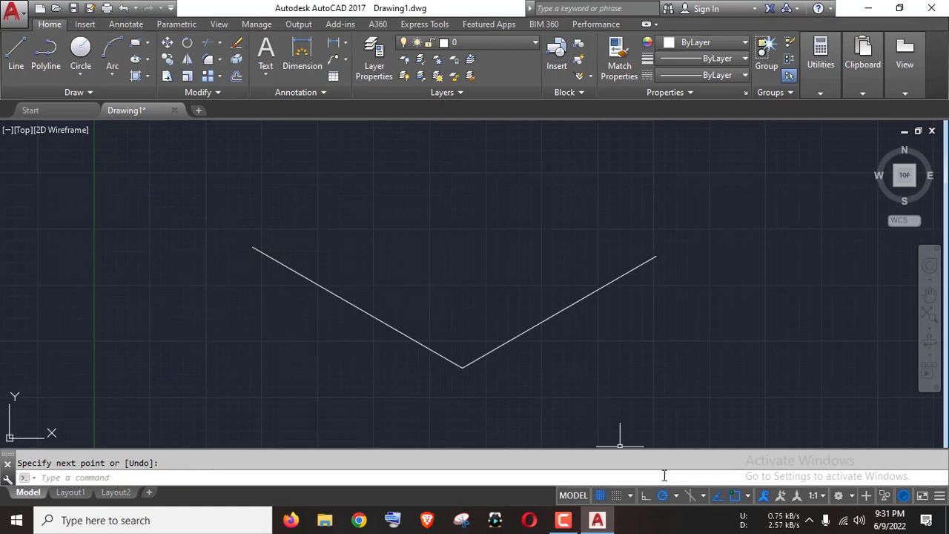
click(675, 496)
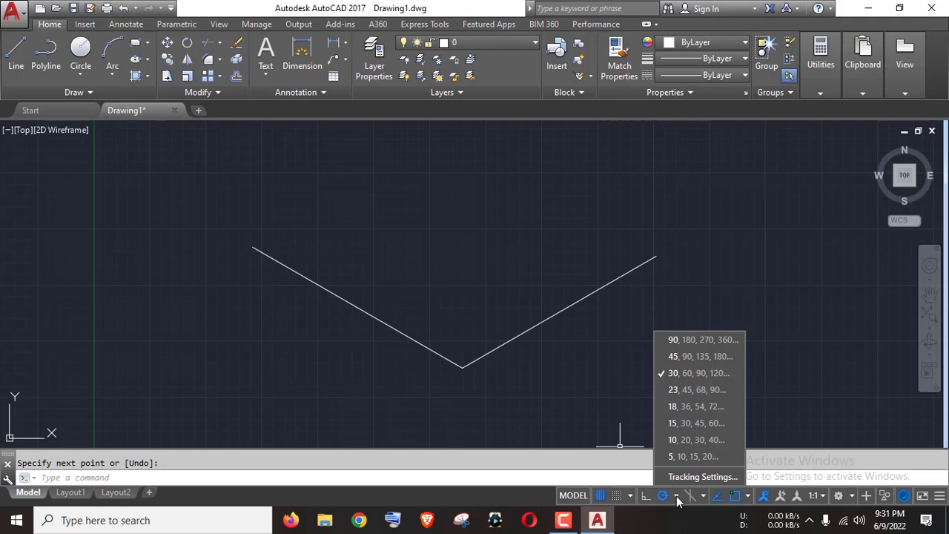
key(Escape)
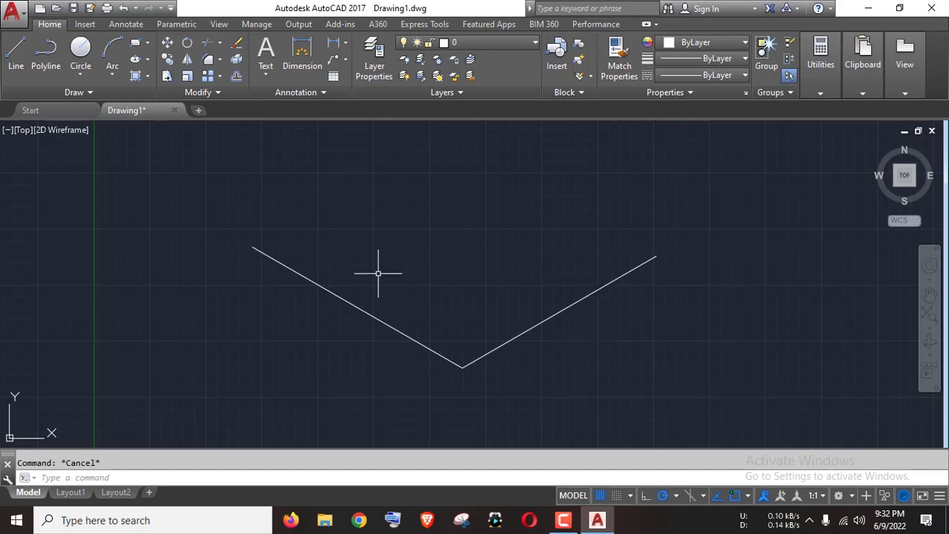
- Zoom out and re-centre the view on the single horizontal line, then start a new line
scroll(378, 273, down, 2)
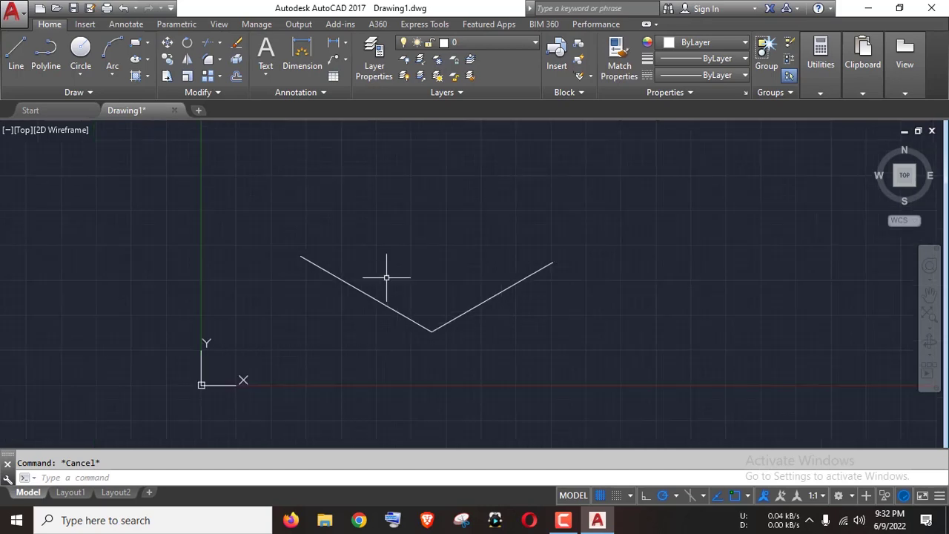
middle_drag(523, 216, 392, 239)
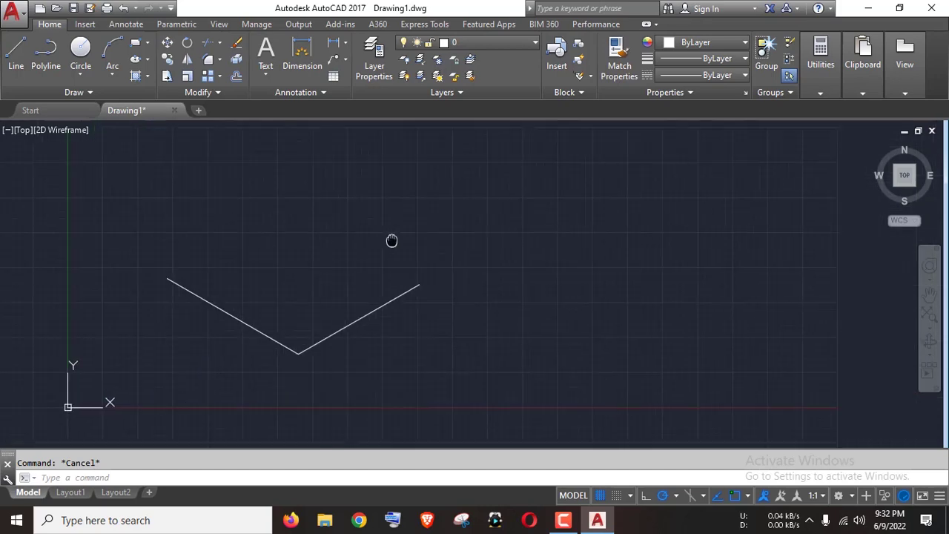
middle_drag(479, 260, 454, 265)
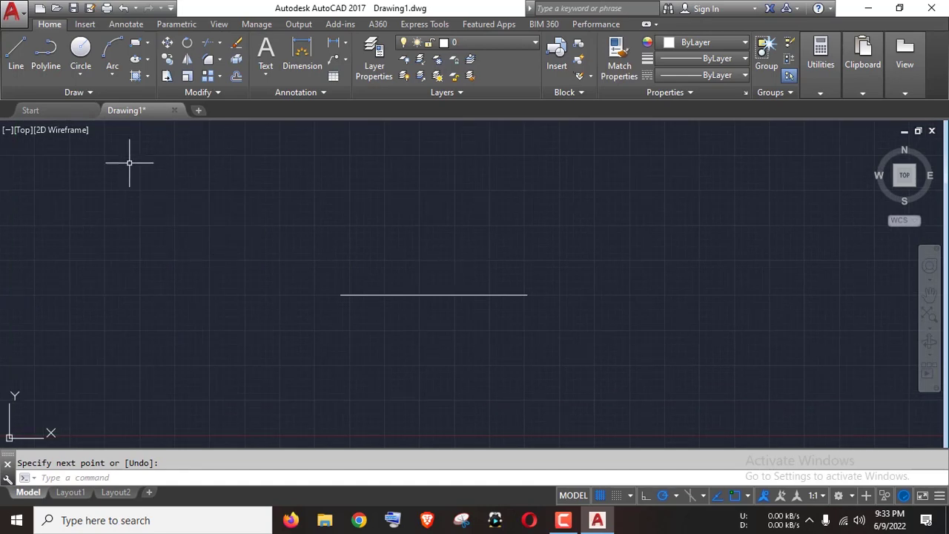
click(18, 65)
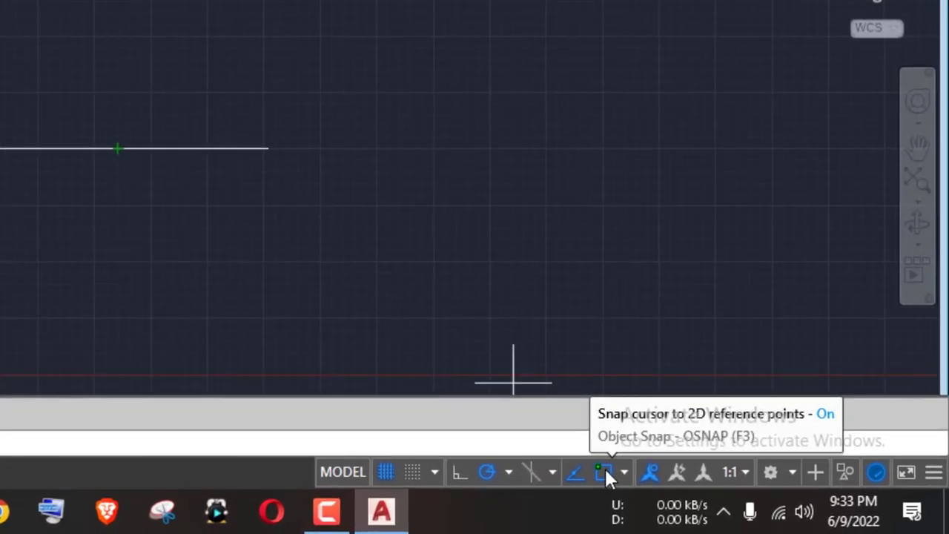
- Toggle object snap off and on, then start a line at the horizontal line's midpoint
click(606, 469)
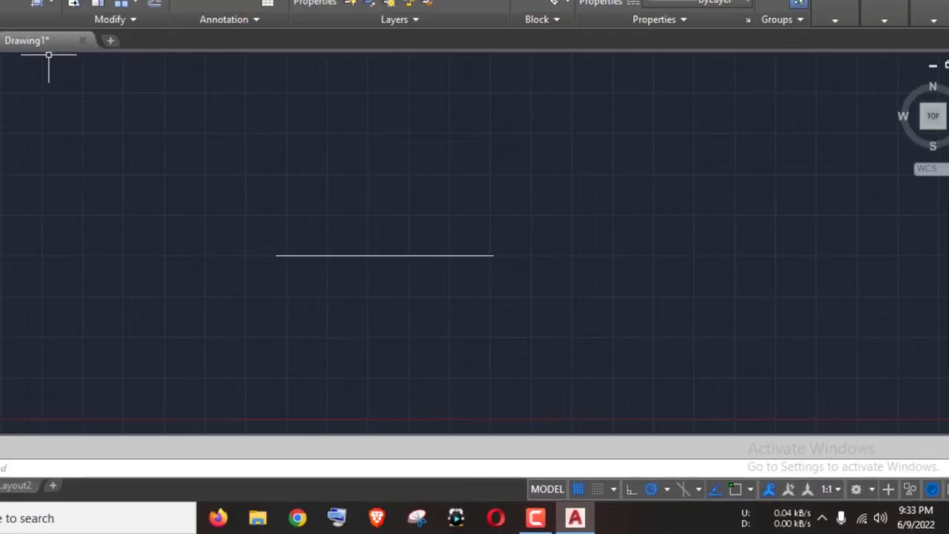
click(11, 45)
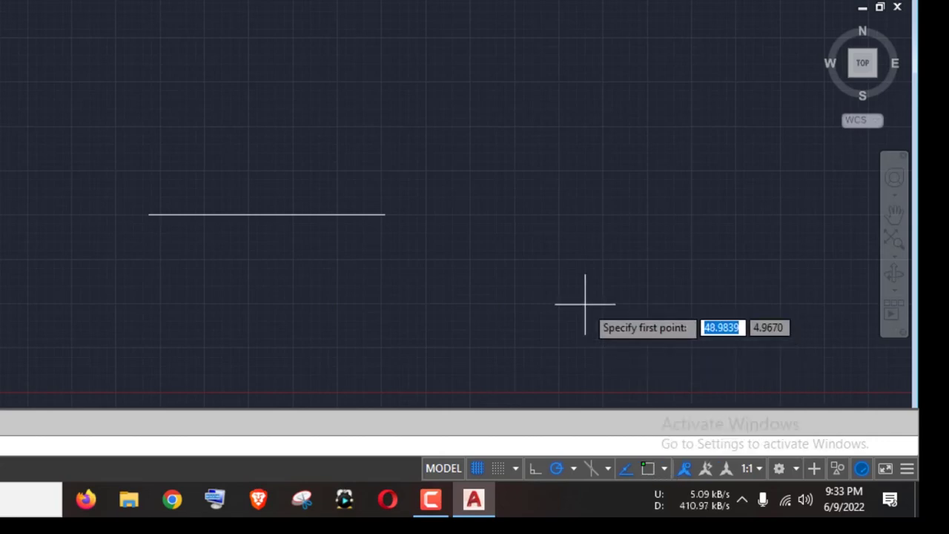
click(644, 470)
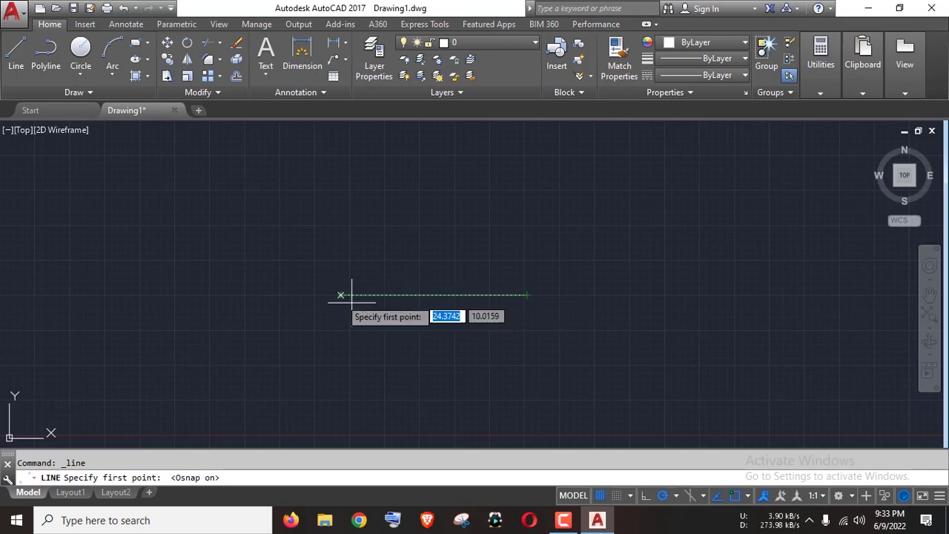
click(433, 295)
scroll(454, 339, down, 2)
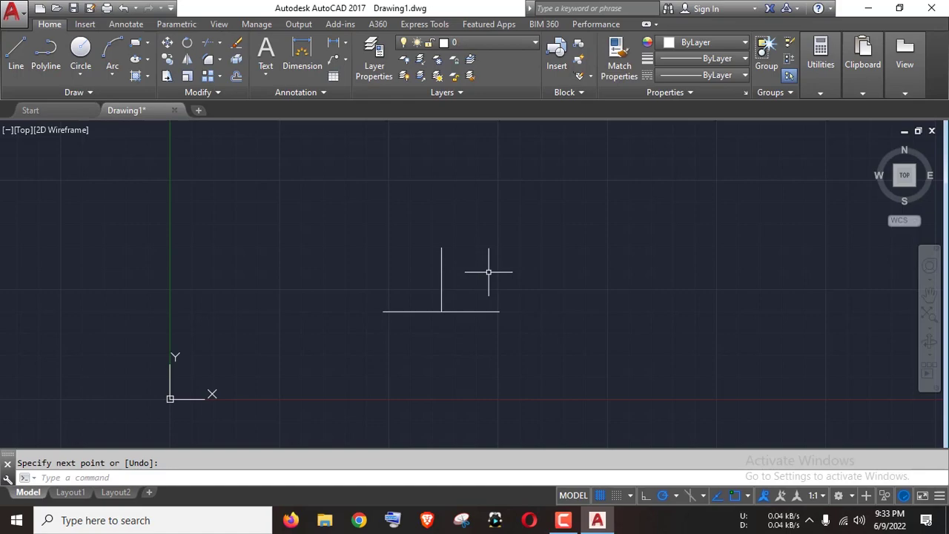
middle_click(489, 272)
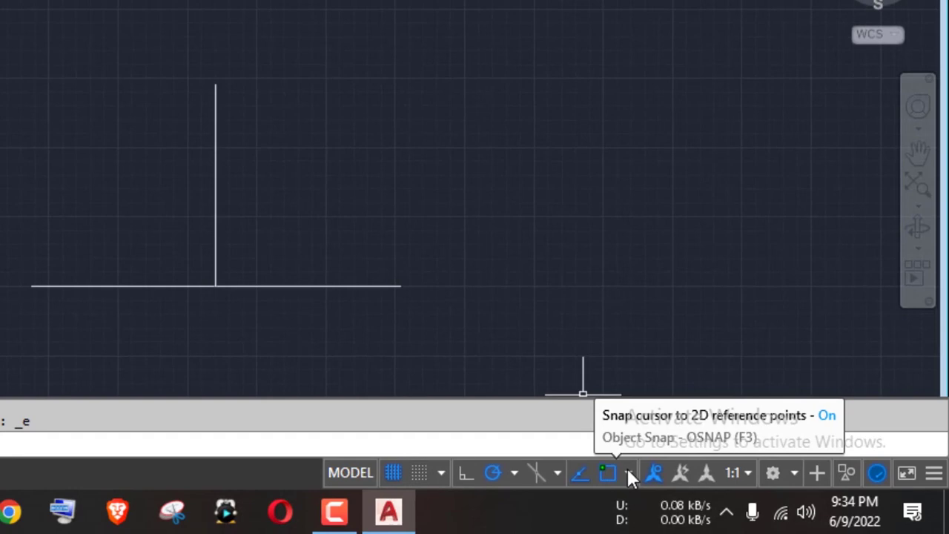
- Check the object snap types list, recentre the view and select the new vertical line
click(627, 475)
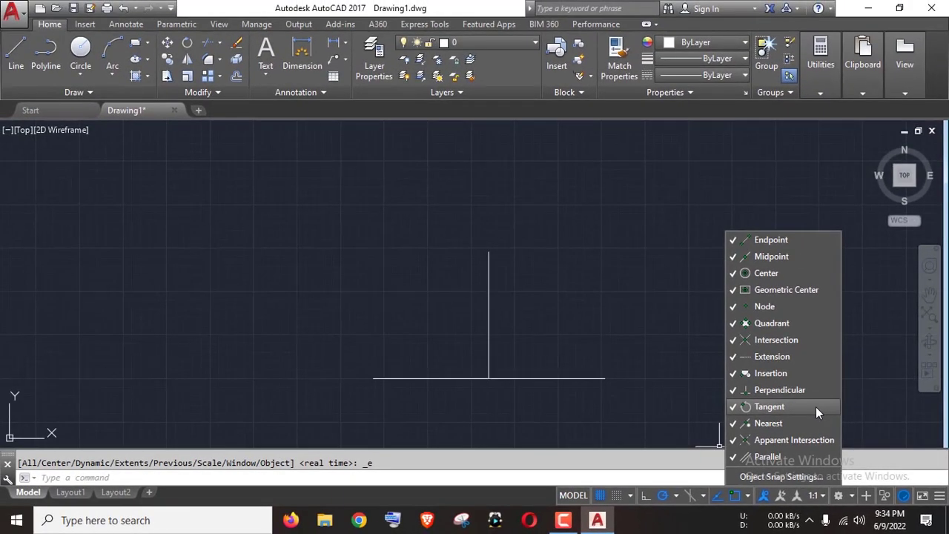
click(816, 406)
middle_drag(556, 348, 512, 322)
scroll(494, 312, up, 2)
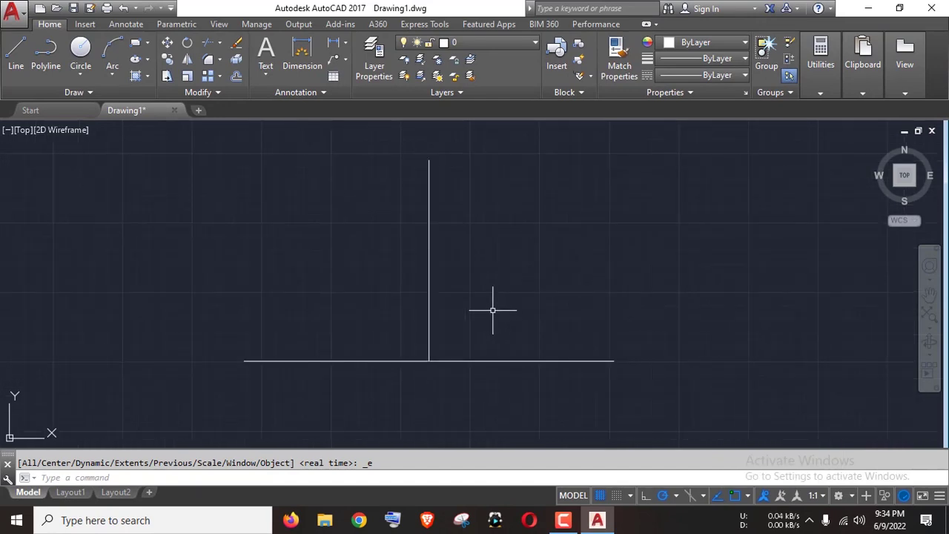
middle_drag(494, 289, 542, 305)
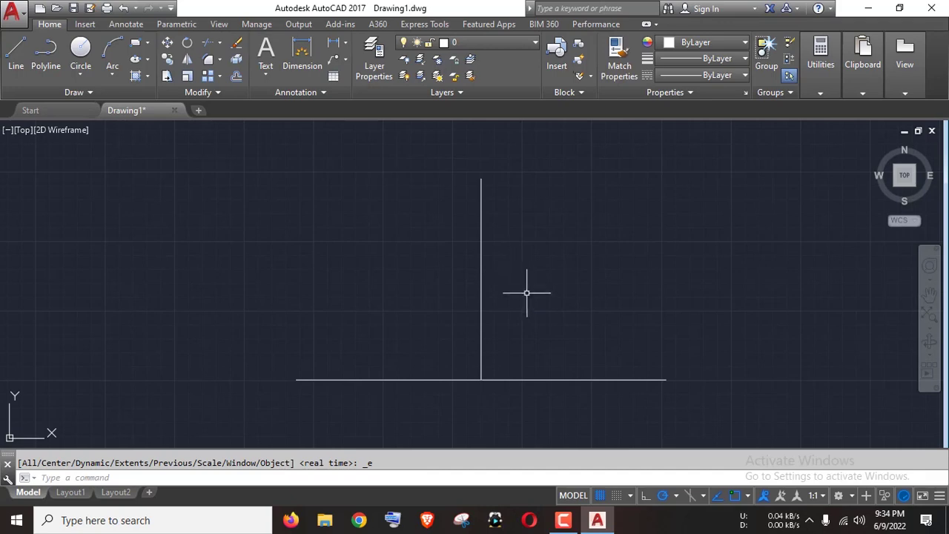
click(481, 251)
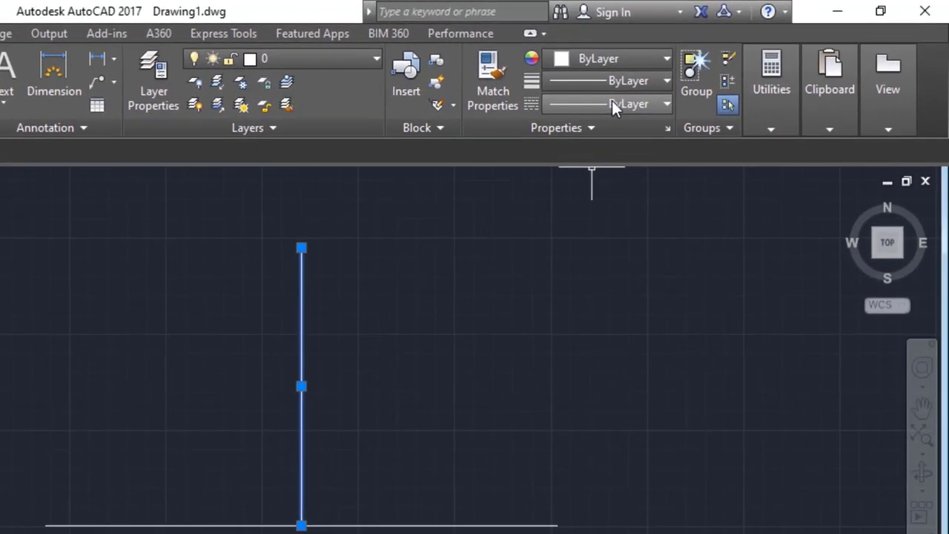
- Set the selected vertical line's lineweight to 0.50 mm and deselect it
click(620, 83)
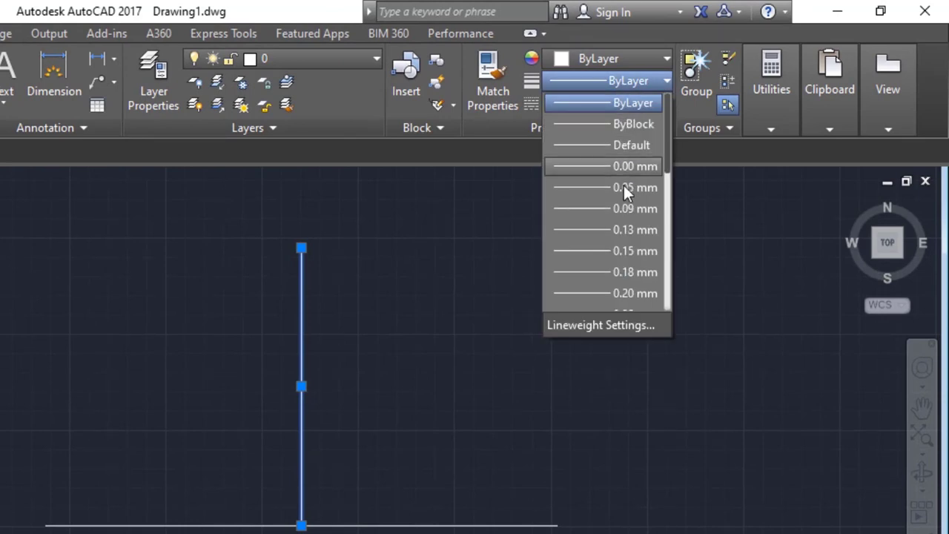
scroll(623, 192, down, 1)
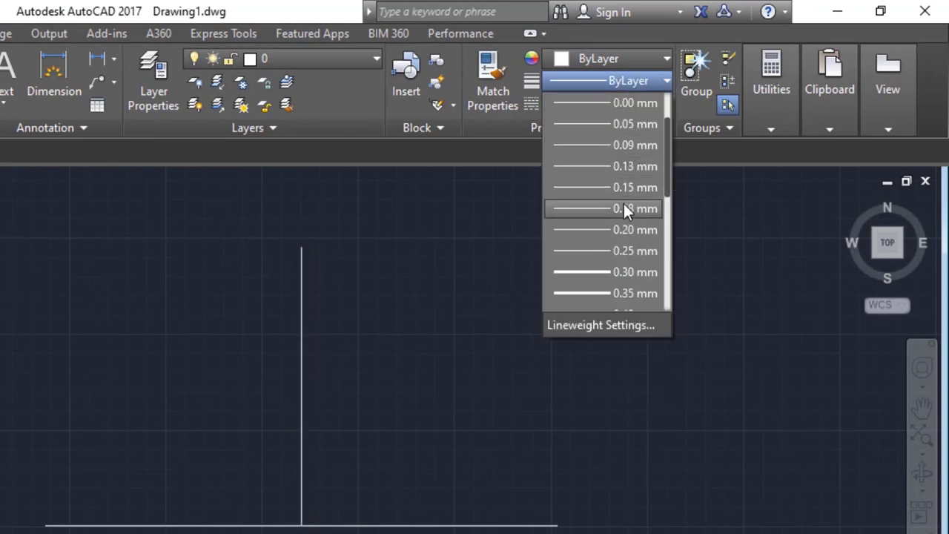
scroll(602, 271, down, 1)
click(605, 279)
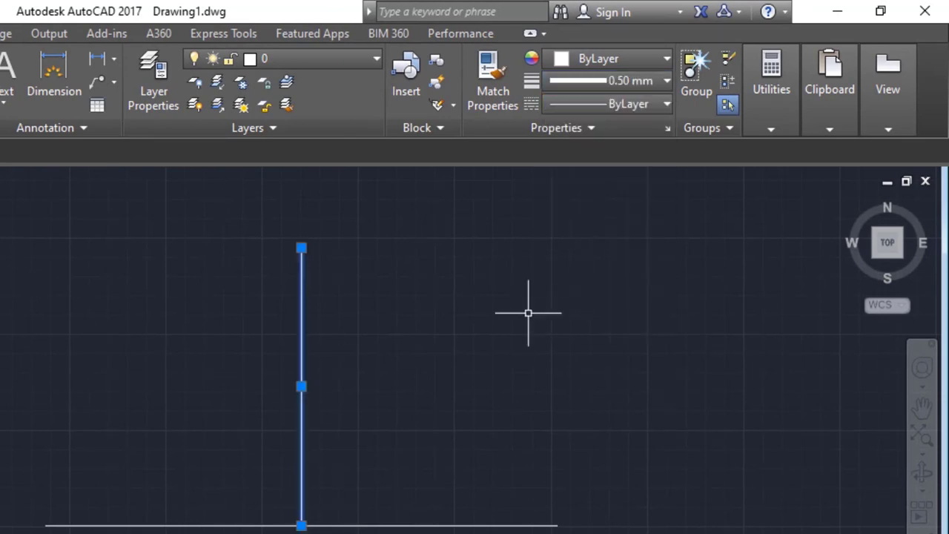
key(Escape)
- Window-select the vertical line again, pan the view, then clear the selection
click(512, 343)
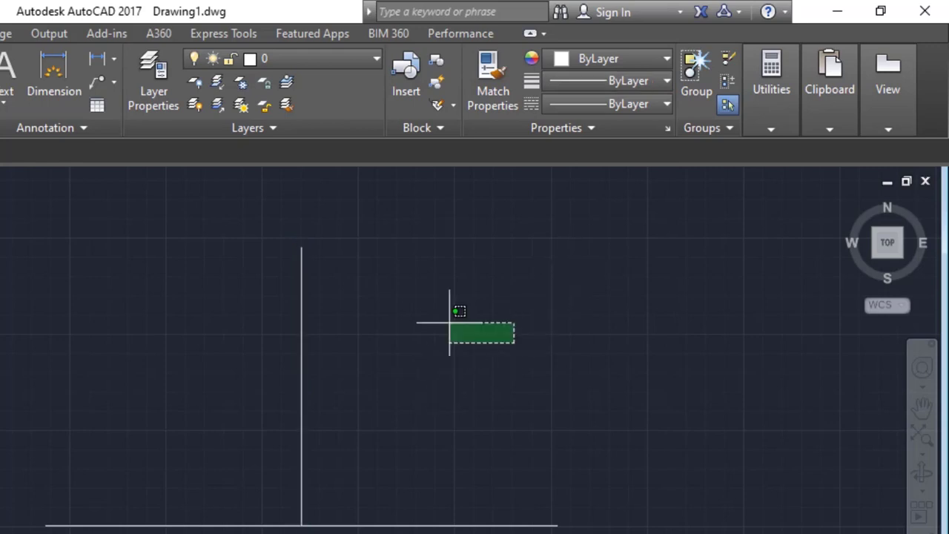
click(256, 301)
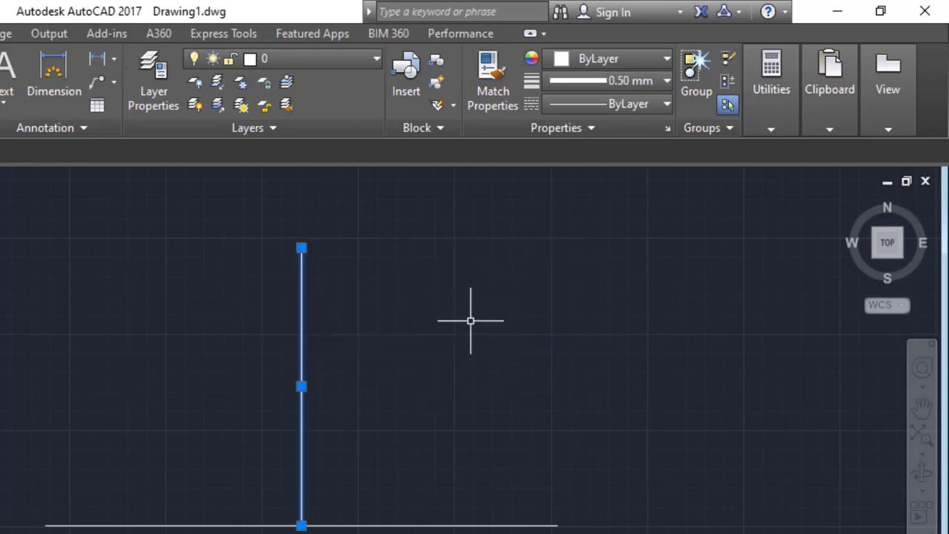
middle_drag(445, 345, 390, 366)
middle_drag(322, 405, 336, 389)
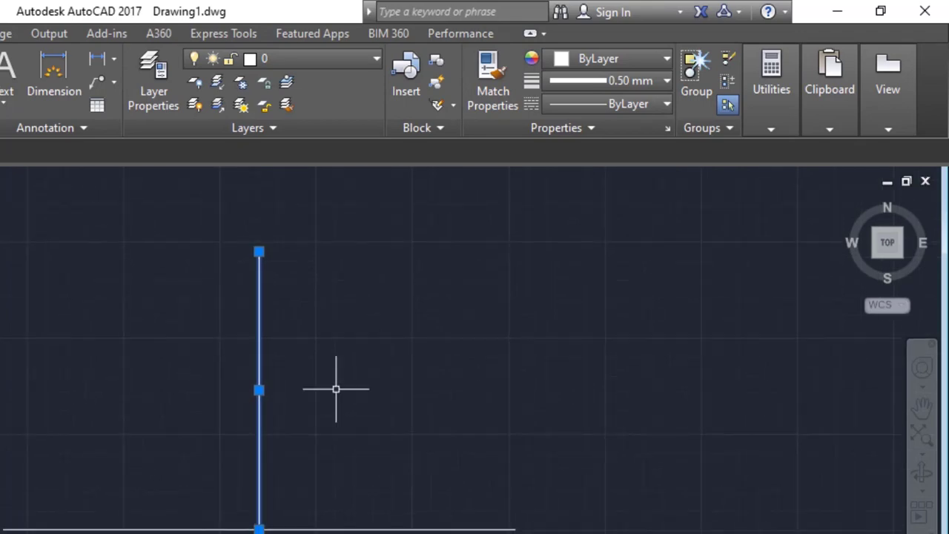
key(Escape)
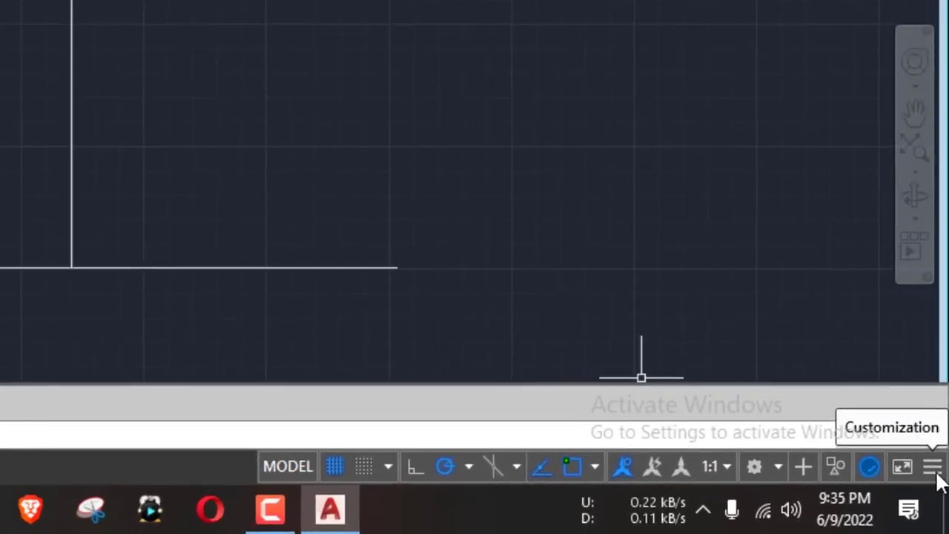
- Add the LineWeight toggle to the status bar and switch lineweight display on
click(936, 473)
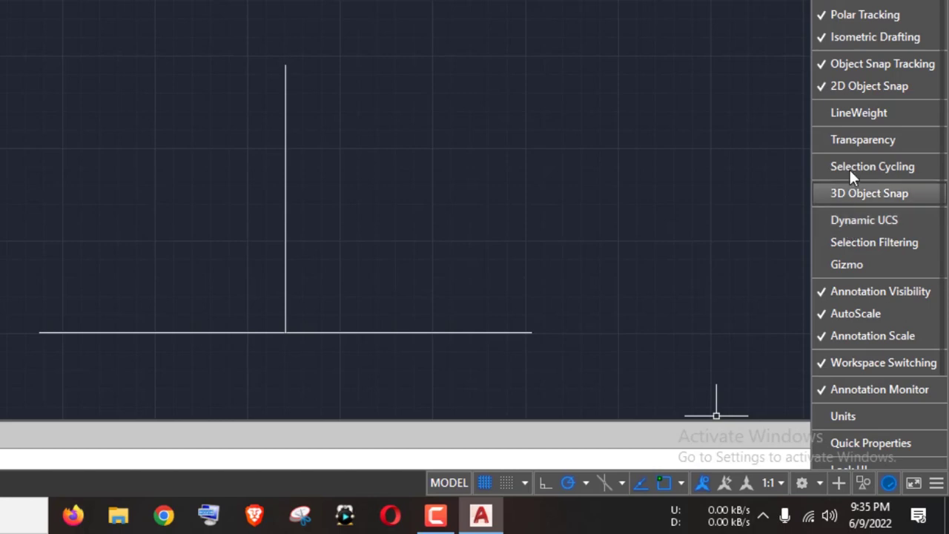
click(855, 120)
click(696, 275)
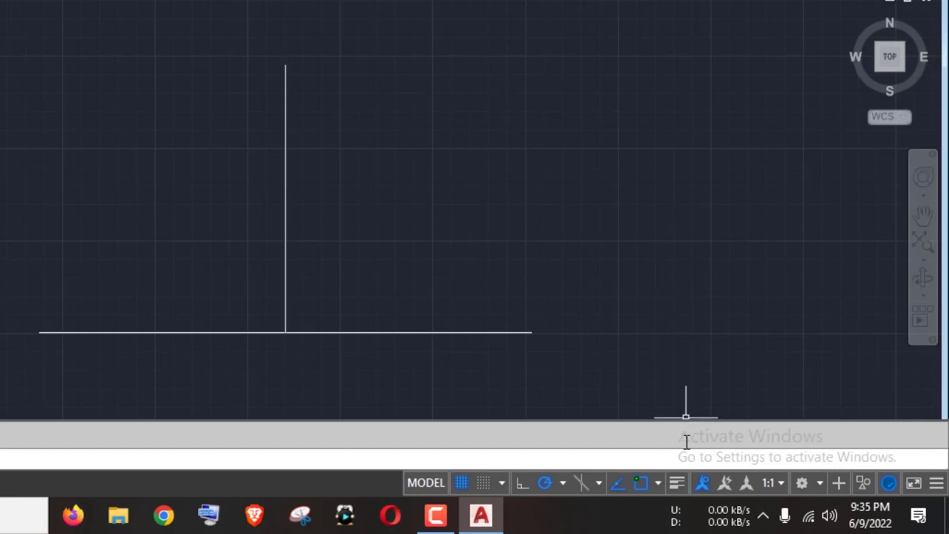
click(678, 483)
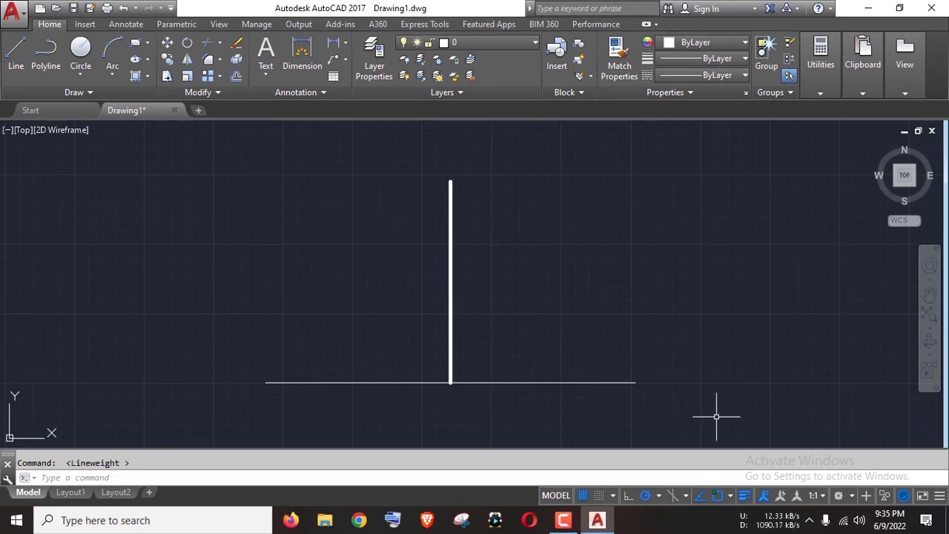
- Turn lineweight display off, delete both T lines with a crossing window, and zoom extents
click(746, 495)
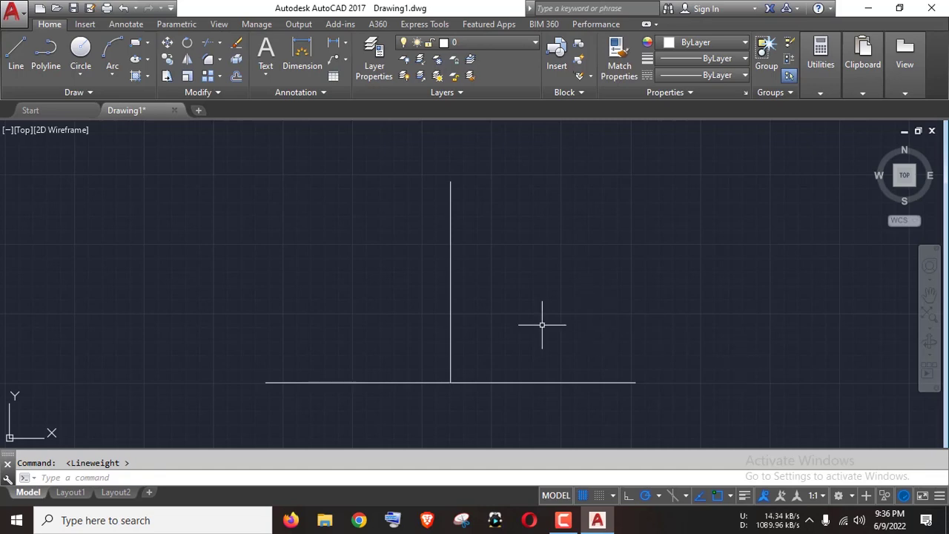
click(488, 404)
click(372, 293)
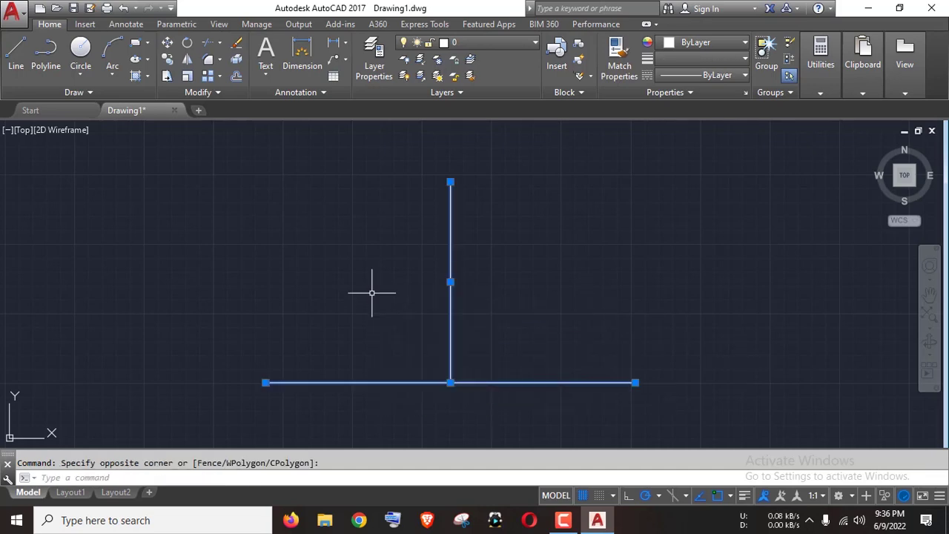
key(Delete)
middle_click(372, 293)
middle_click(371, 293)
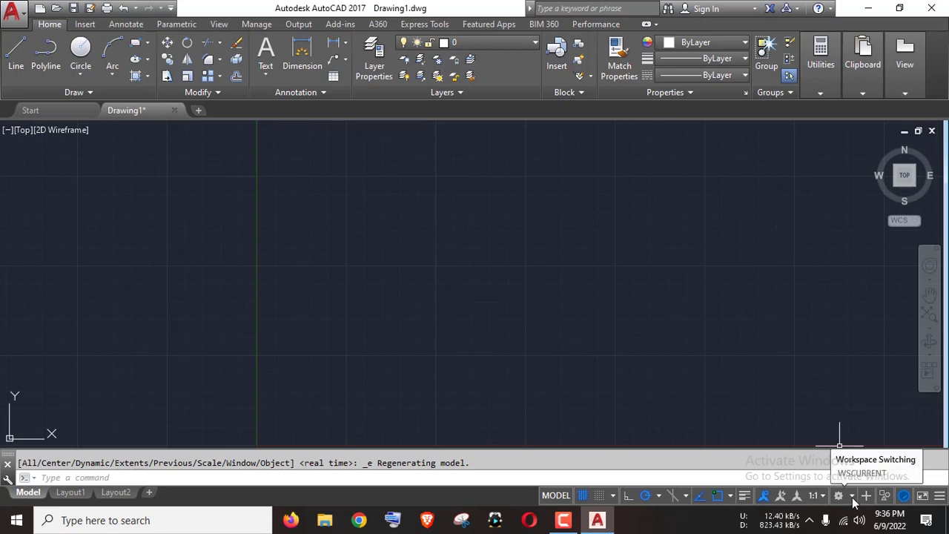
key(Escape)
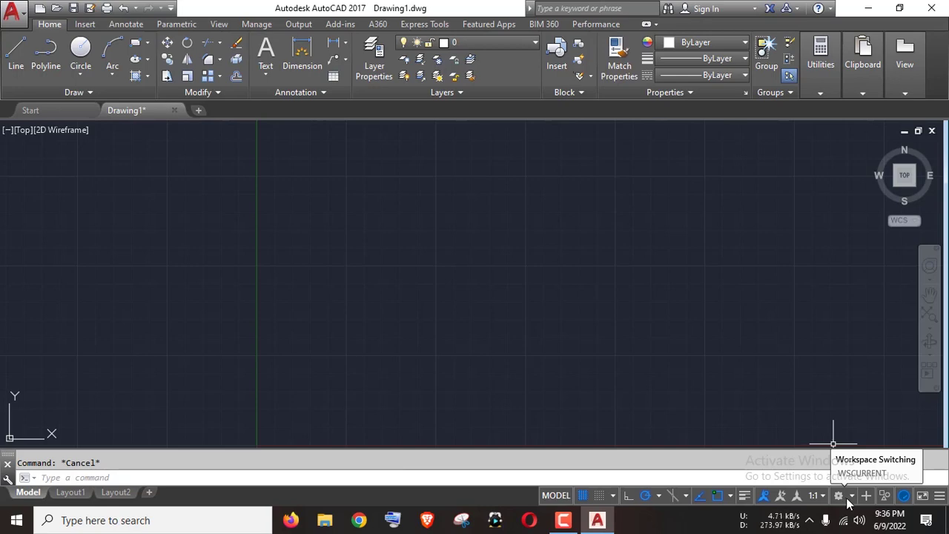
click(850, 497)
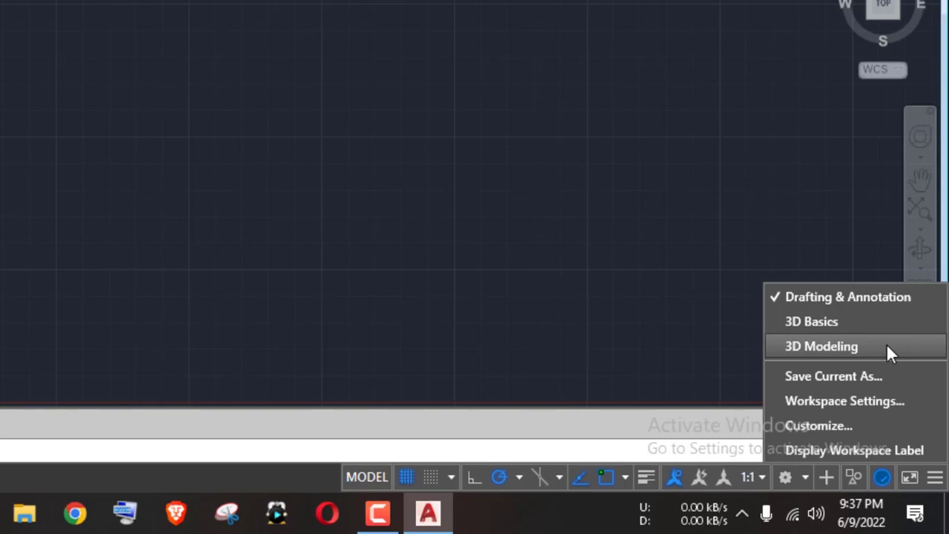
click(886, 343)
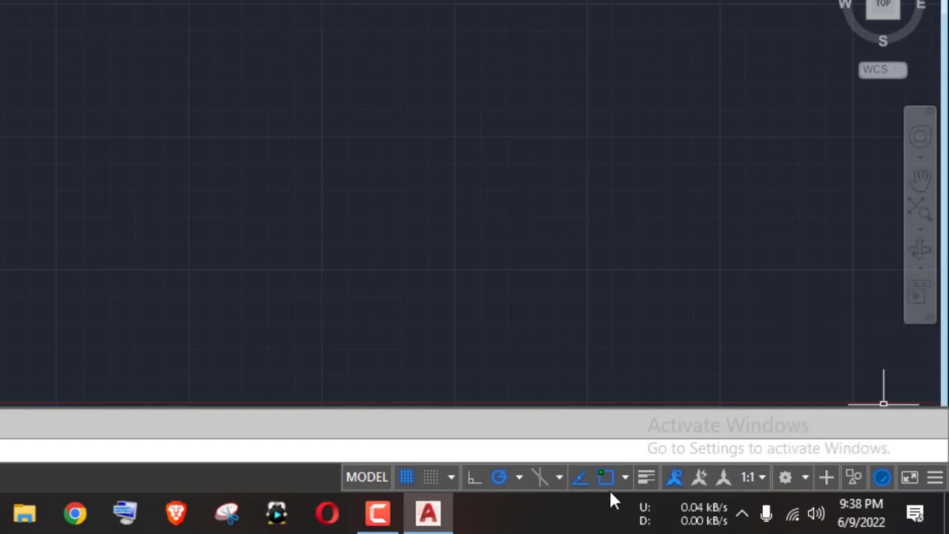